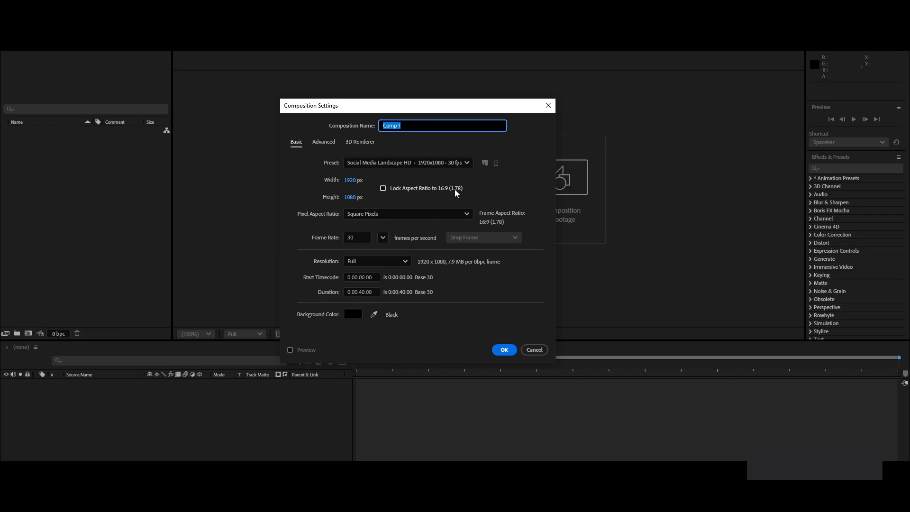
- Create the 1920x1080, 30 fps composition under the name Audio Spectrum
{"action": "type", "text": "Audio Spectrum"}
{"action": "left_click", "coordinate": [505, 350]}
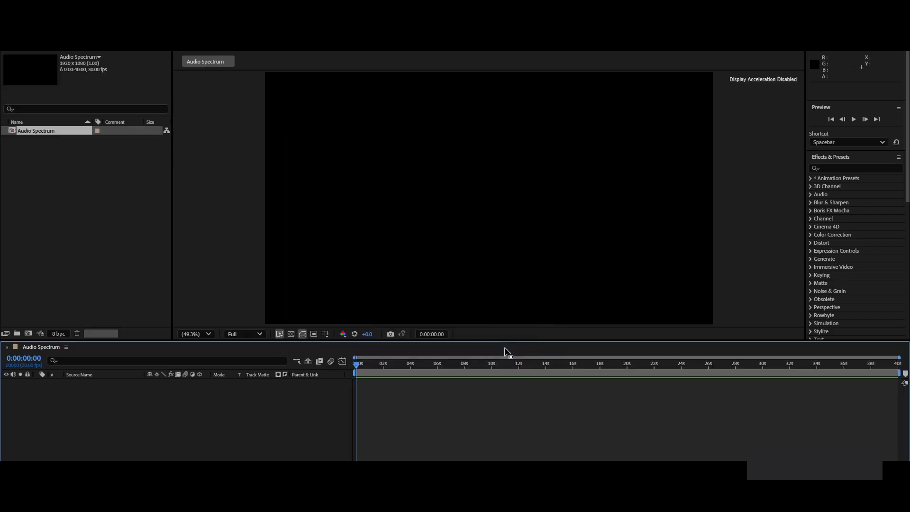
- Add a dark gray solid layer named Background to the composition
{"action": "right_click", "coordinate": [136, 414]}
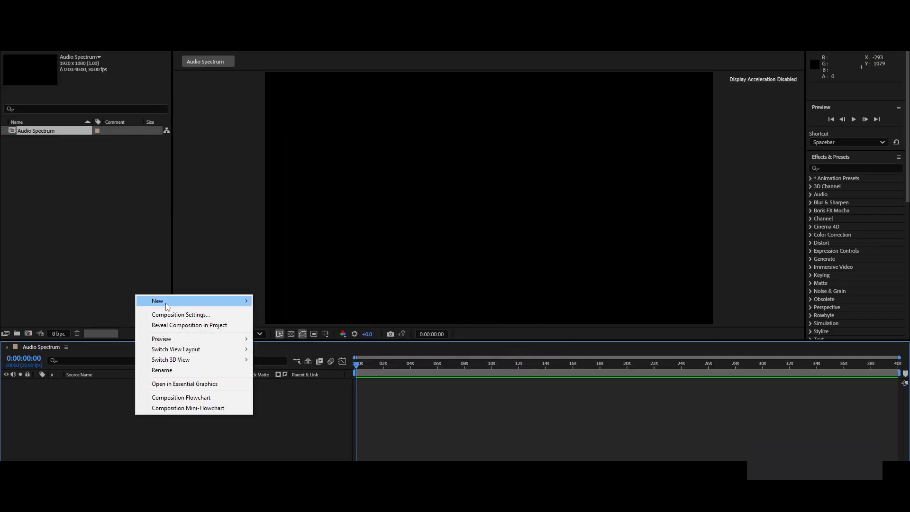
{"action": "mouse_move", "coordinate": [223, 301]}
{"action": "left_click", "coordinate": [293, 324]}
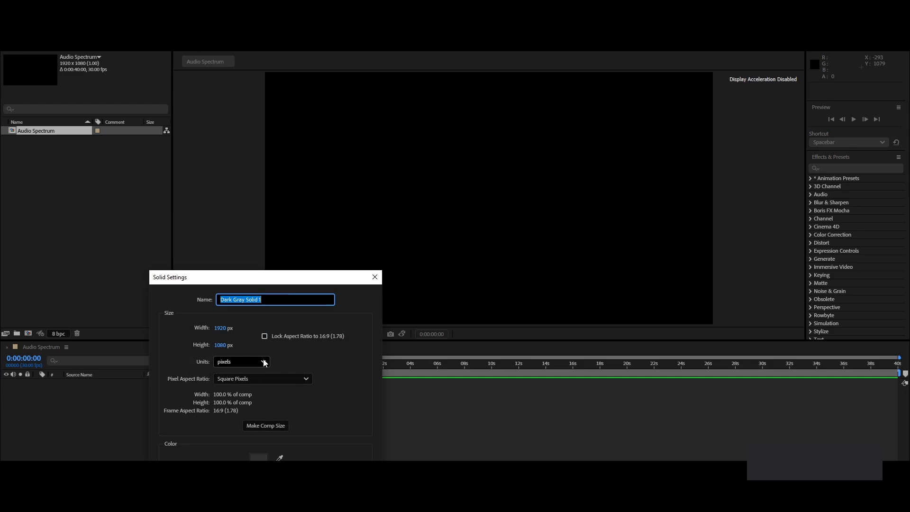
{"action": "type", "text": "BG"}
{"action": "key", "text": "ctrl+a"}
{"action": "type", "text": "Background"}
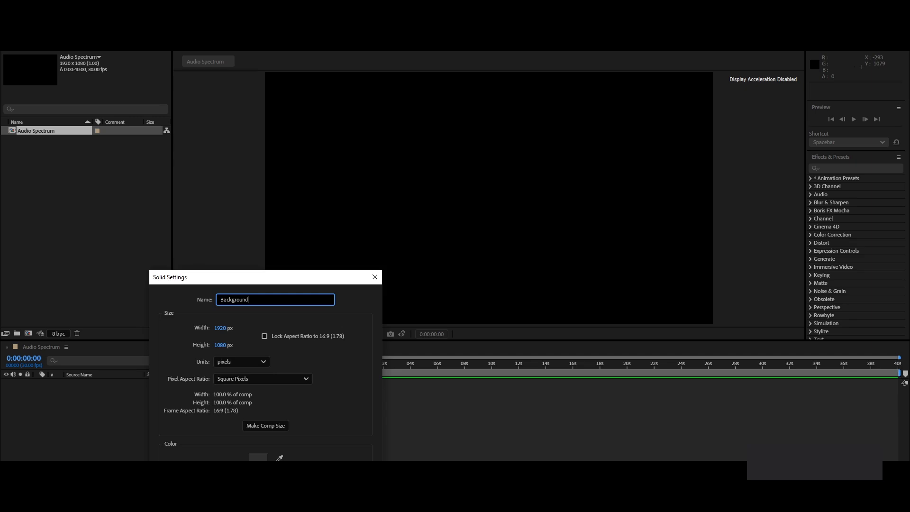
{"action": "key", "text": "Return"}
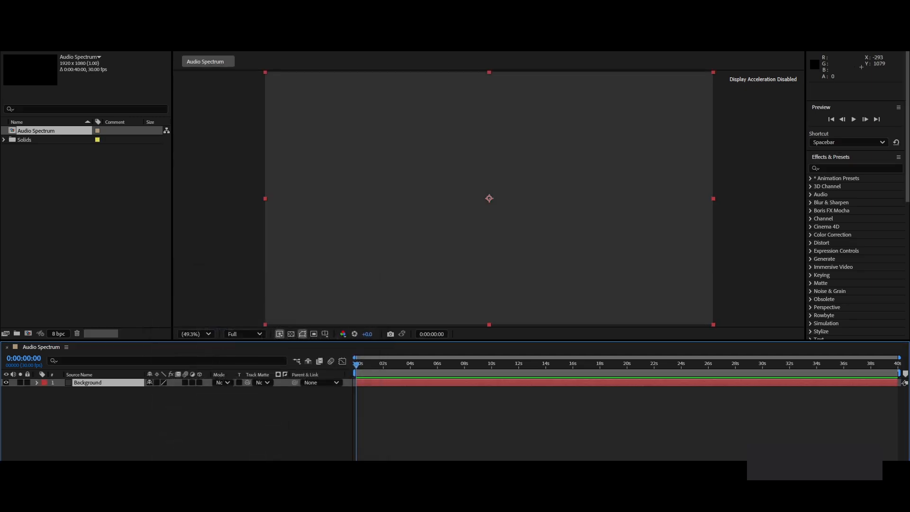
- Save the project, basing its file name on Glowing Audio Spectrum
{"action": "left_click", "coordinate": [134, 423]}
{"action": "key", "text": "ctrl+s"}
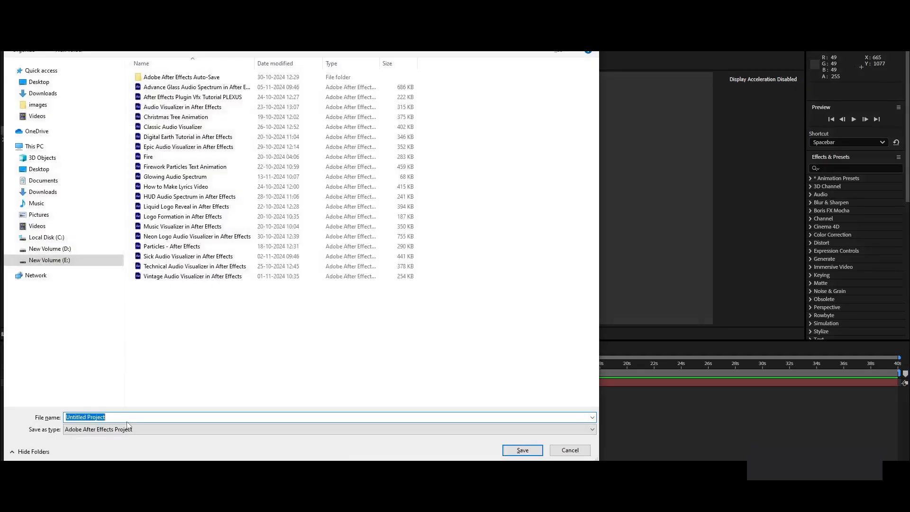
{"action": "type", "text": "Glowing"}
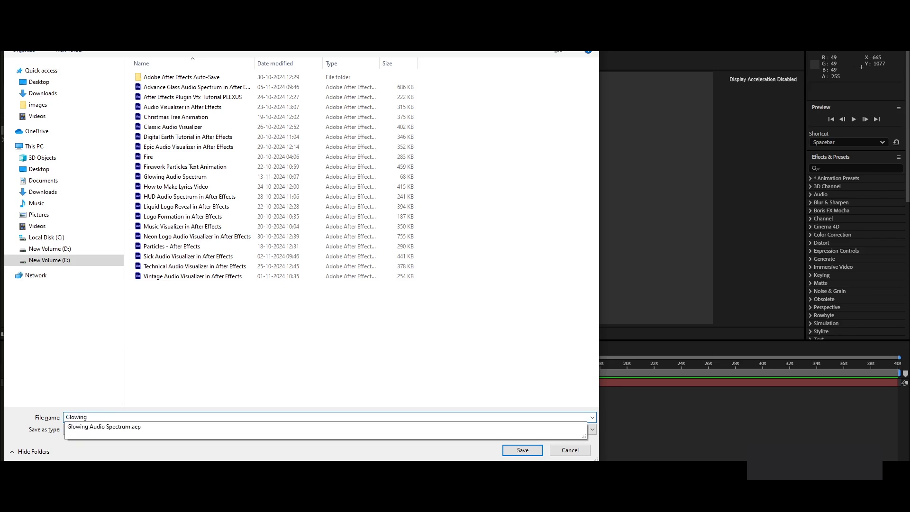
{"action": "key", "text": "Down"}
{"action": "key", "text": "BackSpace"}
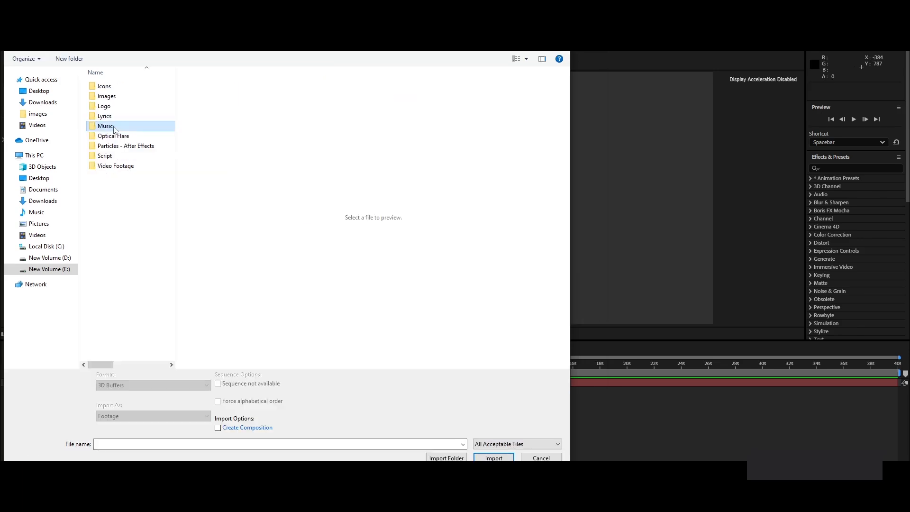
- Import the Mother's Lament MP3 from the Youtube music folder and place it below the Background layer
{"action": "double_click", "coordinate": [125, 124]}
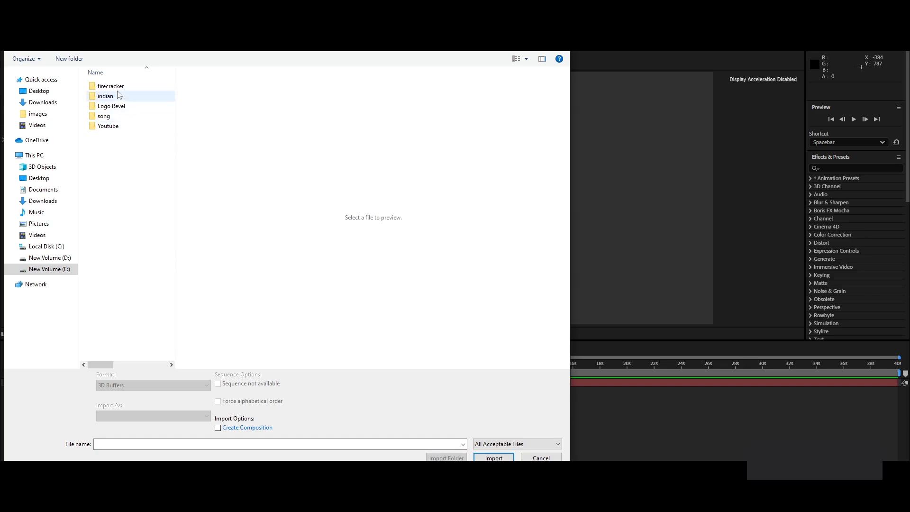
{"action": "left_click", "coordinate": [111, 127]}
{"action": "double_click", "coordinate": [113, 131]}
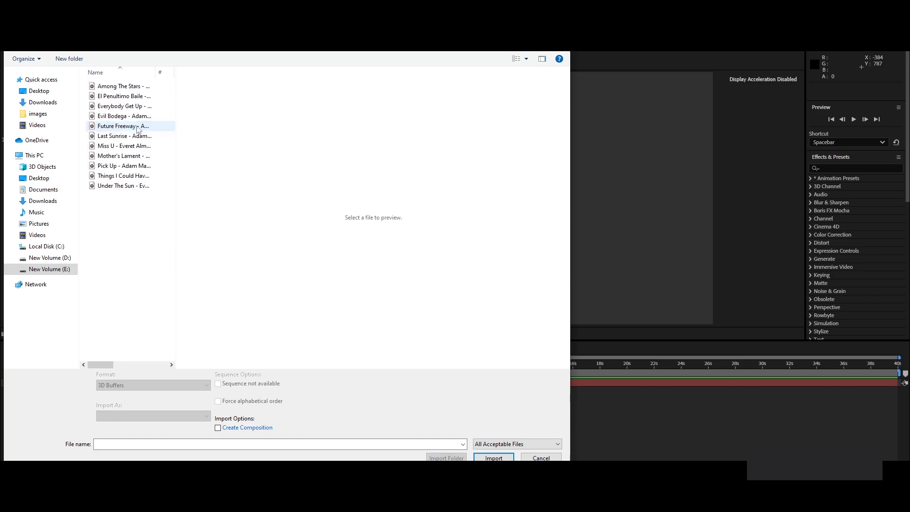
{"action": "left_click", "coordinate": [118, 148]}
{"action": "left_click", "coordinate": [118, 158]}
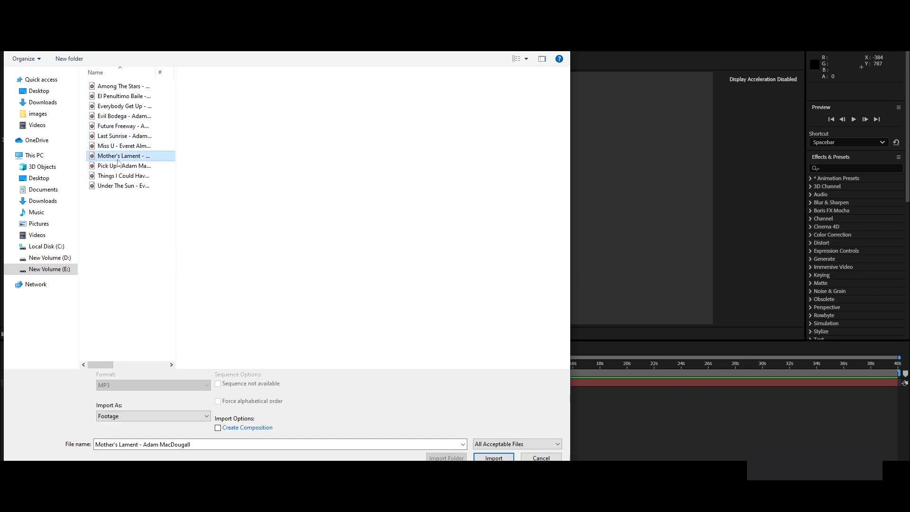
{"action": "left_click", "coordinate": [516, 456]}
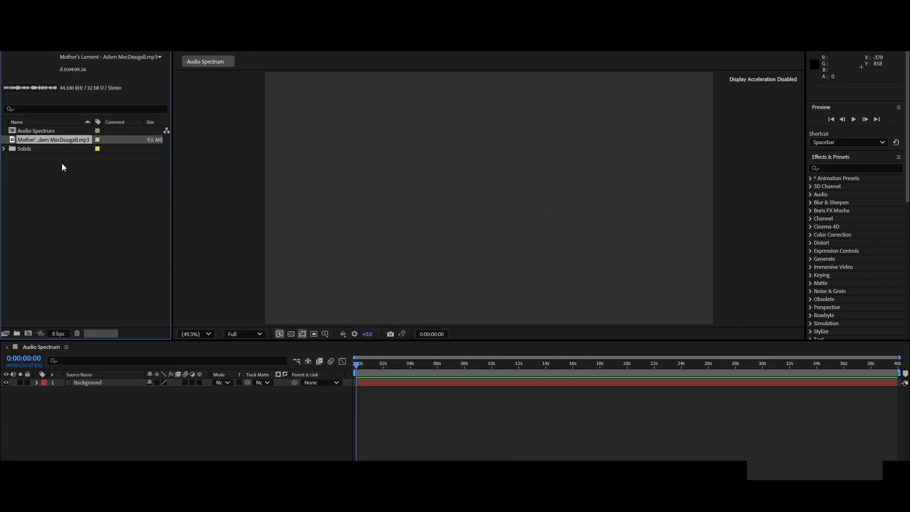
{"action": "left_click_drag", "start_coordinate": [53, 140], "coordinate": [88, 413]}
- Pre-compose the MP3 layer as Audio, moving all attributes into the new composition
{"action": "left_click", "coordinate": [101, 392]}
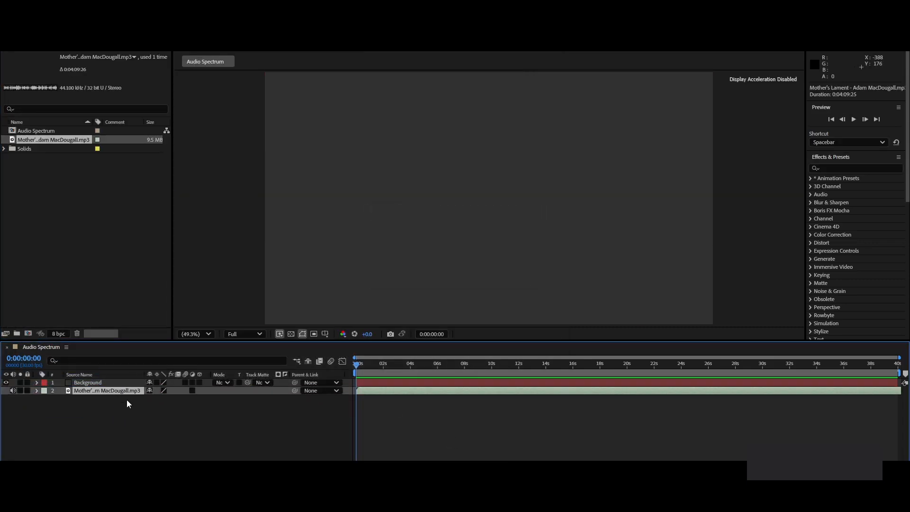
{"action": "key", "text": "ctrl+shift+c"}
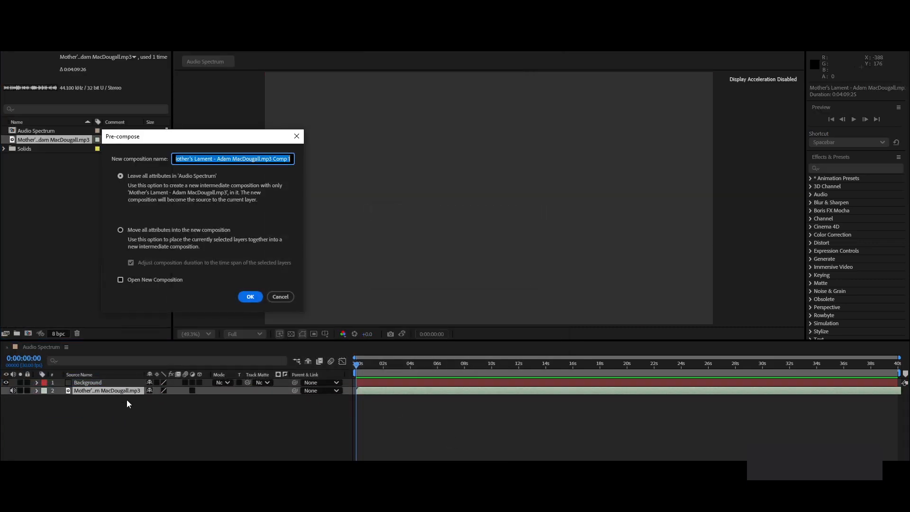
{"action": "left_click", "coordinate": [120, 230]}
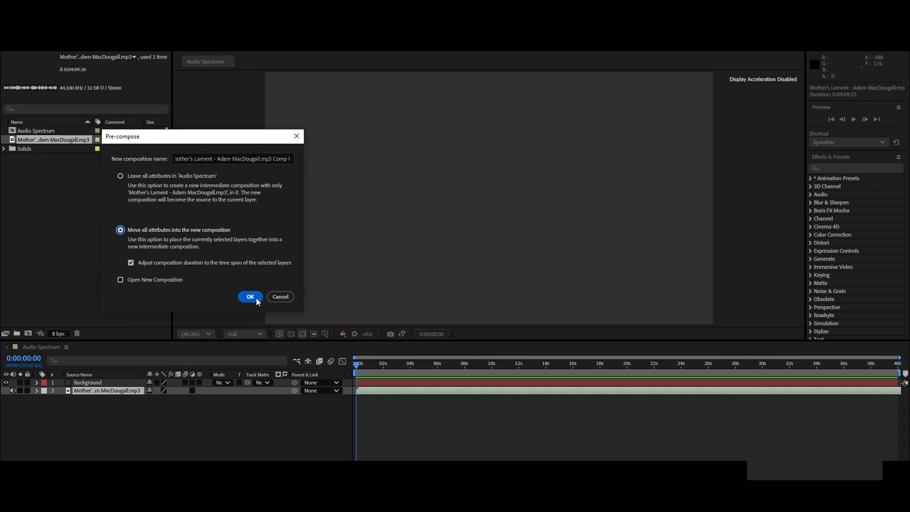
{"action": "left_click", "coordinate": [252, 158]}
{"action": "key", "text": "ctrl+a"}
{"action": "type", "text": "s"}
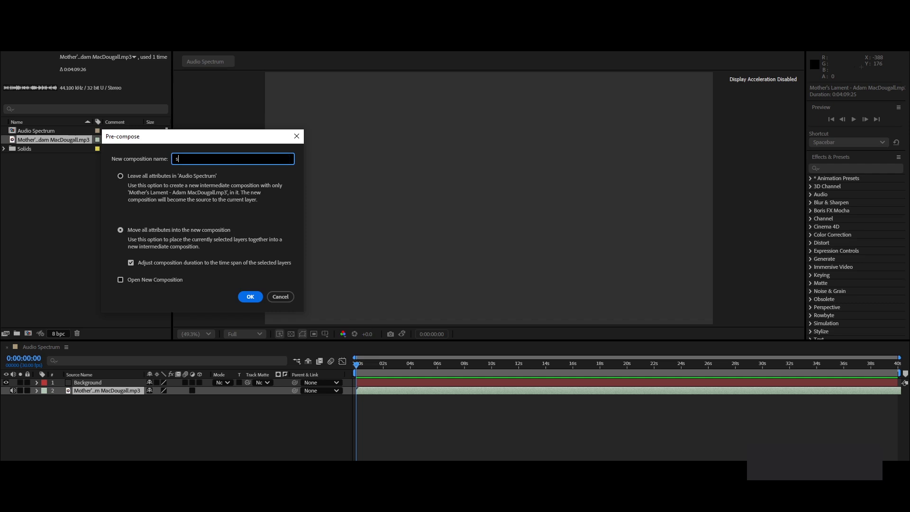
{"action": "key", "text": "BackSpace"}
{"action": "type", "text": "Audio"}
{"action": "left_click", "coordinate": [247, 296]}
- Add a new solid layer named Audio Spectrum to the composition
{"action": "right_click", "coordinate": [123, 425]}
{"action": "mouse_move", "coordinate": [208, 310]}
{"action": "left_click", "coordinate": [272, 332]}
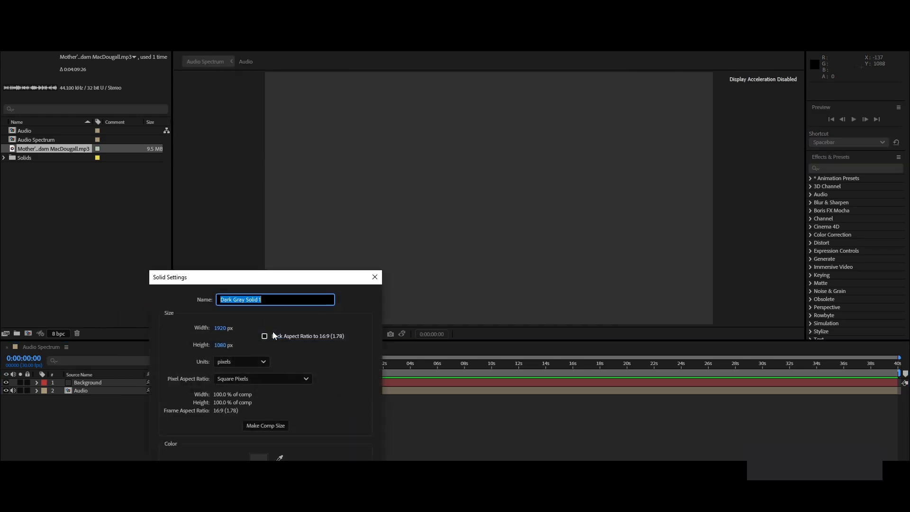
{"action": "type", "text": "Audio Spectrum"}
{"action": "key", "text": "Return"}
- Find the Audio Spectrum effect and apply it to the Audio Spectrum layer
{"action": "left_click", "coordinate": [836, 168]}
{"action": "type", "text": "audio"}
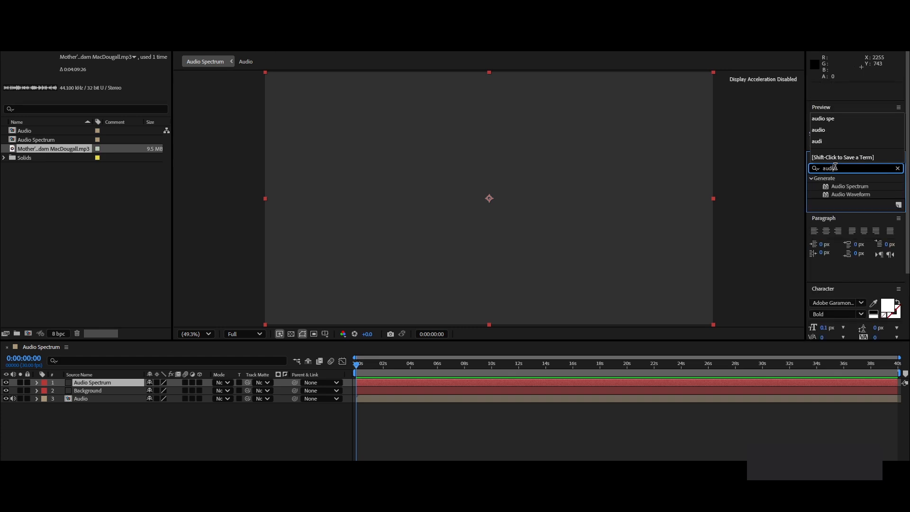
{"action": "double_click", "coordinate": [853, 188]}
- Set the Audio Spectrum effect's start point X to 960 and its end point X to 1120
{"action": "type", "text": "960"}
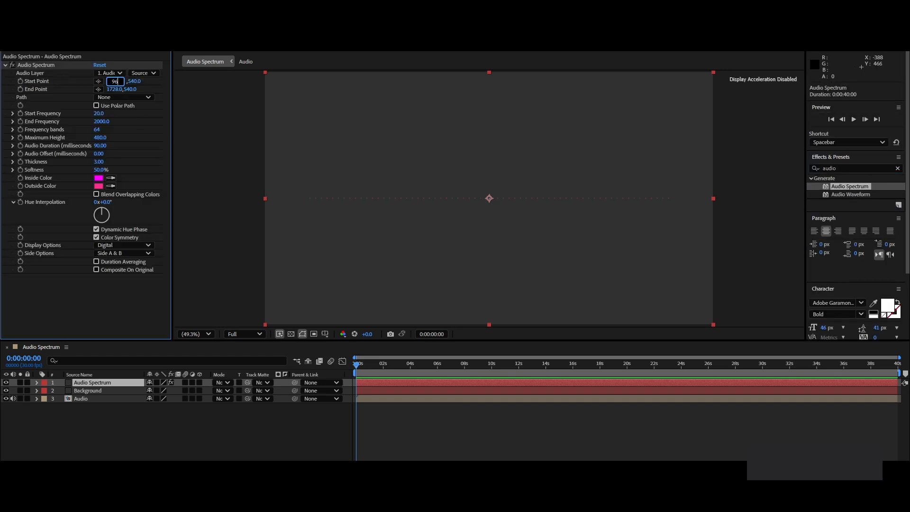
{"action": "key", "text": "Tab"}
{"action": "key", "text": "Tab"}
{"action": "type", "text": "1"}
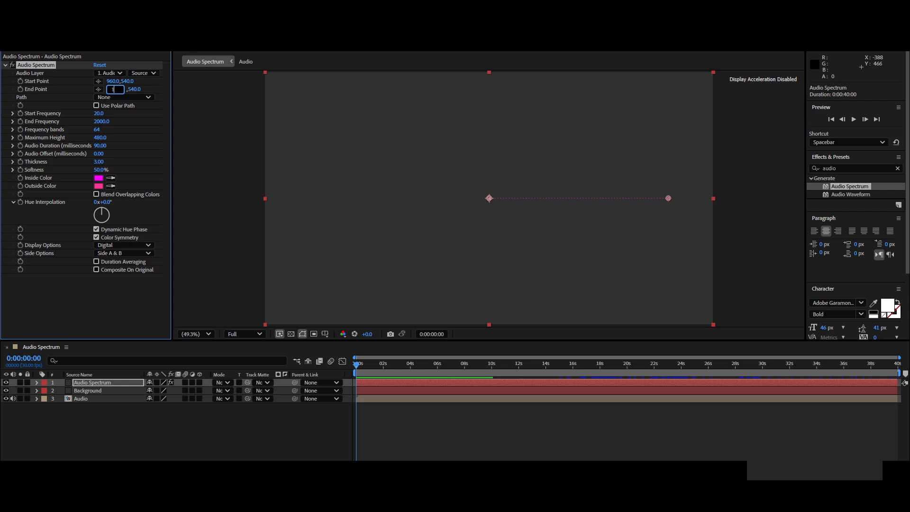
{"action": "type", "text": "120"}
{"action": "key", "text": "Return"}
- Set the Audio Spectrum effect's frequency bands to 200 and its softness to 0%
{"action": "left_click", "coordinate": [101, 129]}
{"action": "type", "text": "200"}
{"action": "key", "text": "Return"}
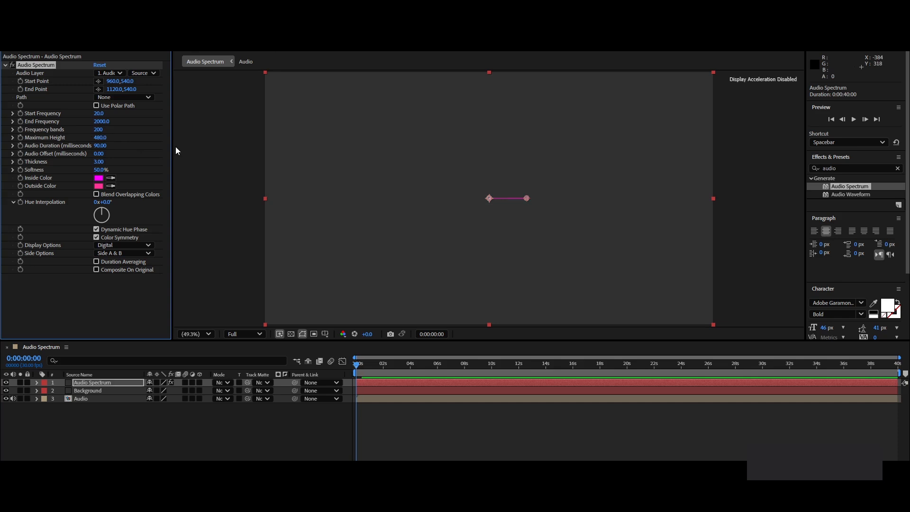
{"action": "left_click", "coordinate": [100, 169]}
{"action": "type", "text": "0"}
{"action": "key", "text": "Return"}
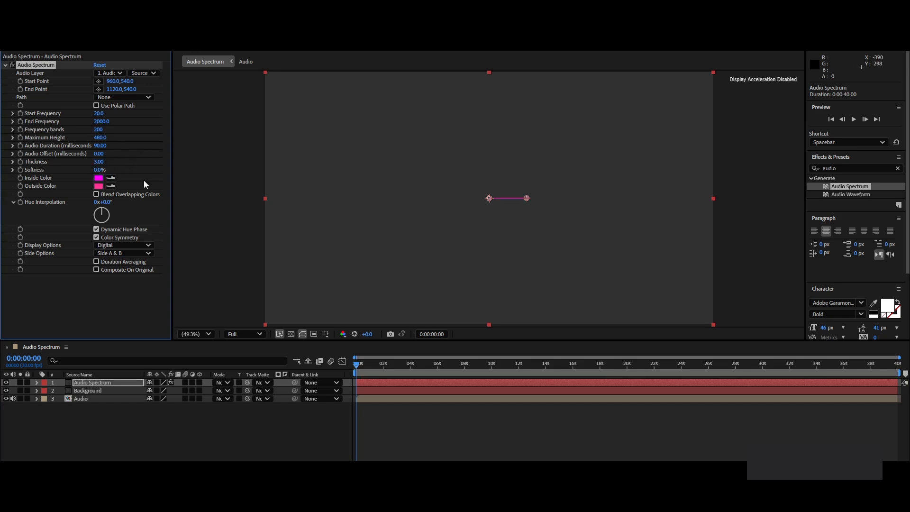
- Change the spectrum's inside color to a purple around 7C00FB and sample it for the outside color
{"action": "left_click", "coordinate": [98, 178]}
{"action": "left_click", "coordinate": [160, 234]}
{"action": "left_click_drag", "start_coordinate": [160, 233], "coordinate": [152, 207]}
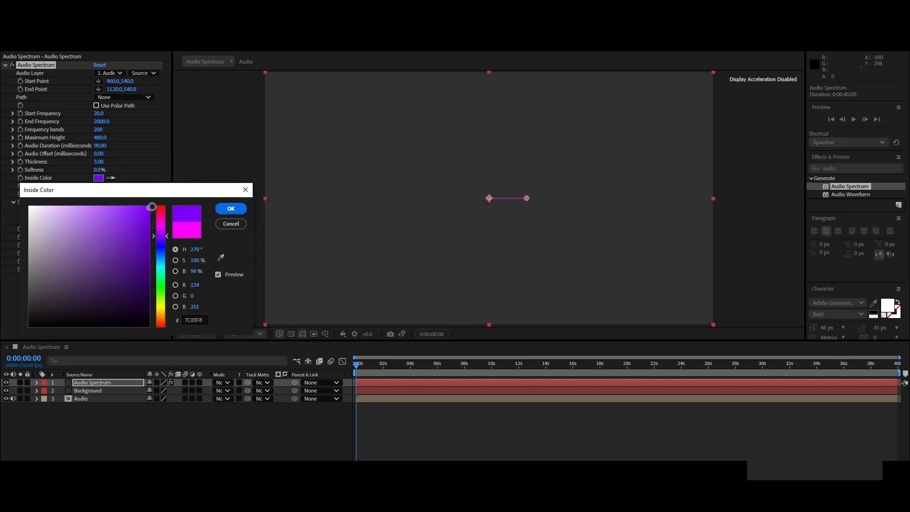
{"action": "left_click", "coordinate": [231, 209]}
{"action": "left_click", "coordinate": [110, 186]}
{"action": "left_click", "coordinate": [101, 177]}
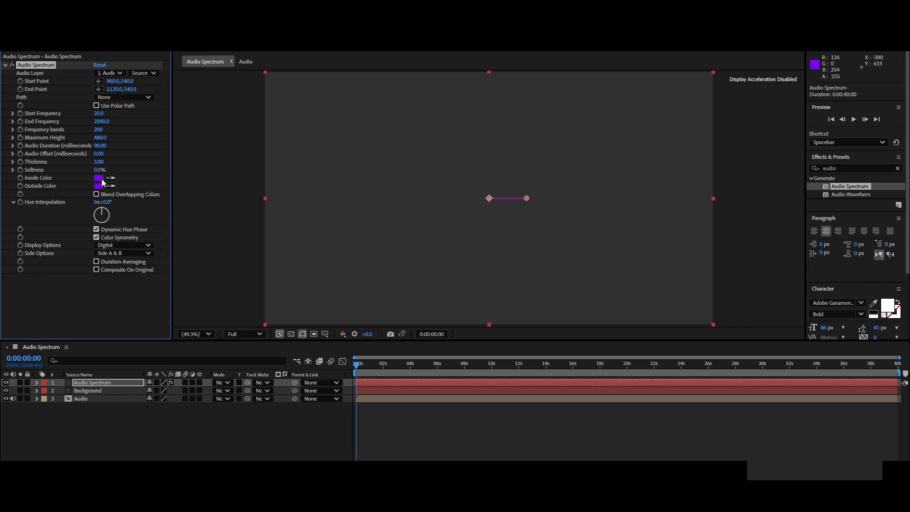
- Choose the Audio layer as the spectrum's audio source and preview the reaction up to 0:00:01:22
{"action": "left_click", "coordinate": [111, 74]}
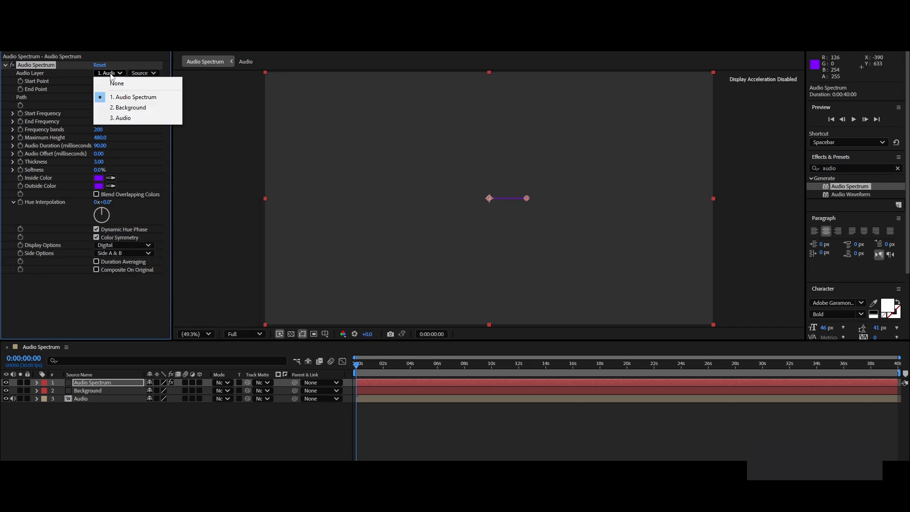
{"action": "left_click", "coordinate": [127, 119]}
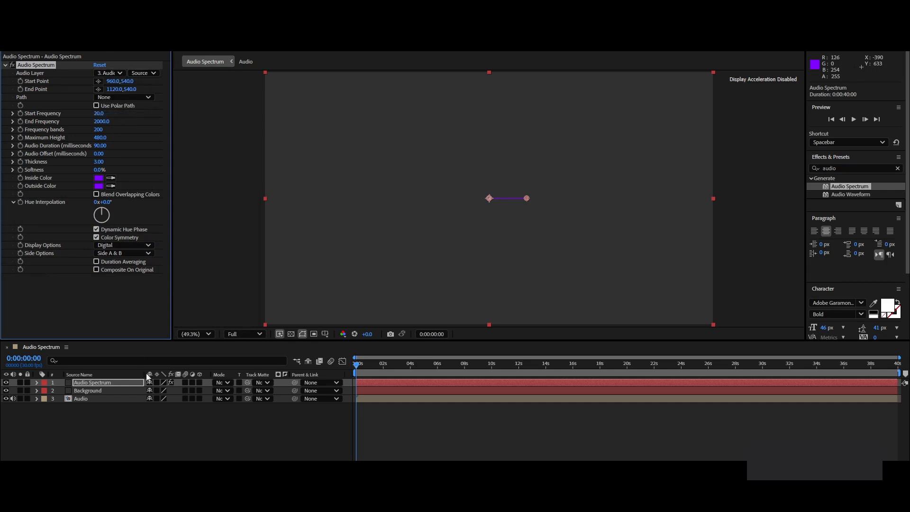
{"action": "left_click", "coordinate": [360, 365]}
{"action": "key", "text": "space"}
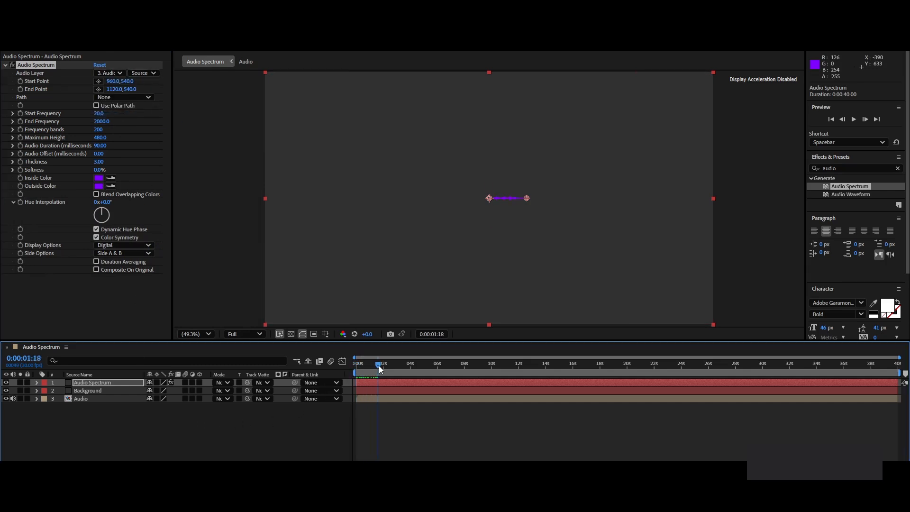
{"action": "left_click", "coordinate": [145, 440]}
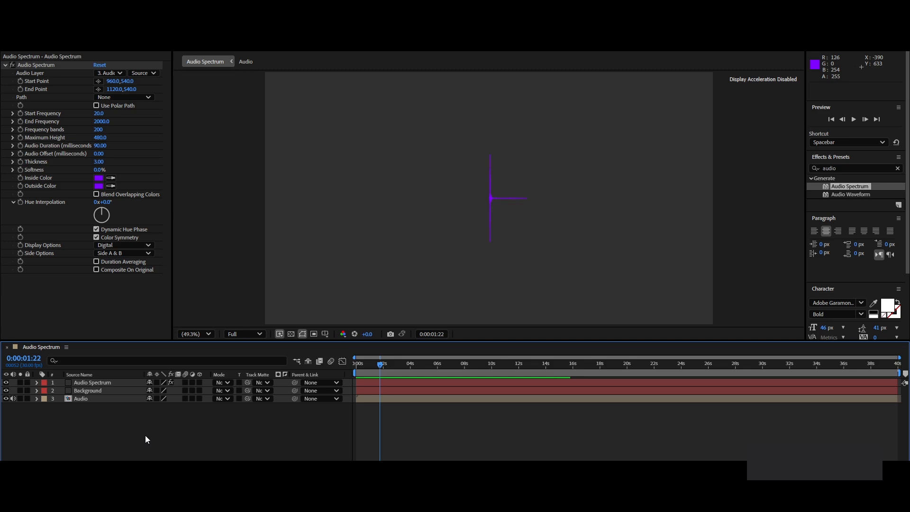
- Collapse the Audio Spectrum effect's settings and apply the Mirror effect to the same layer
{"action": "left_click", "coordinate": [5, 66]}
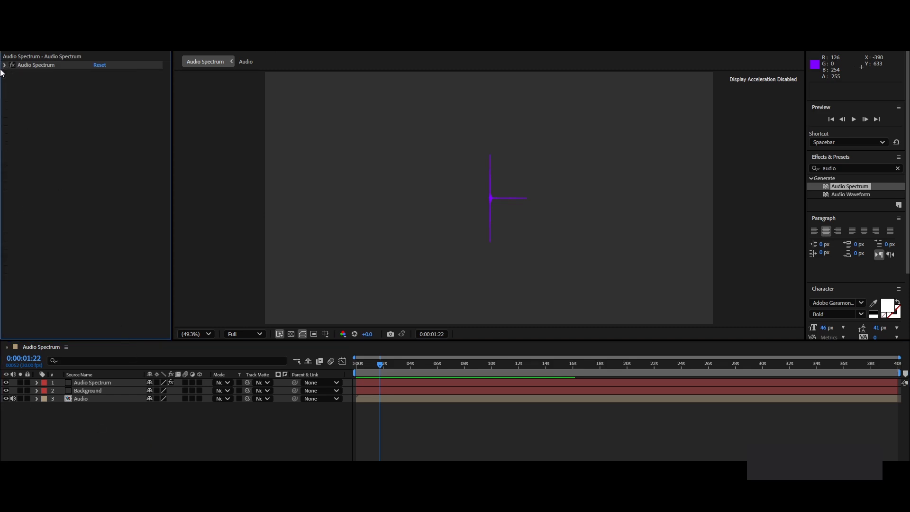
{"action": "left_click", "coordinate": [97, 384]}
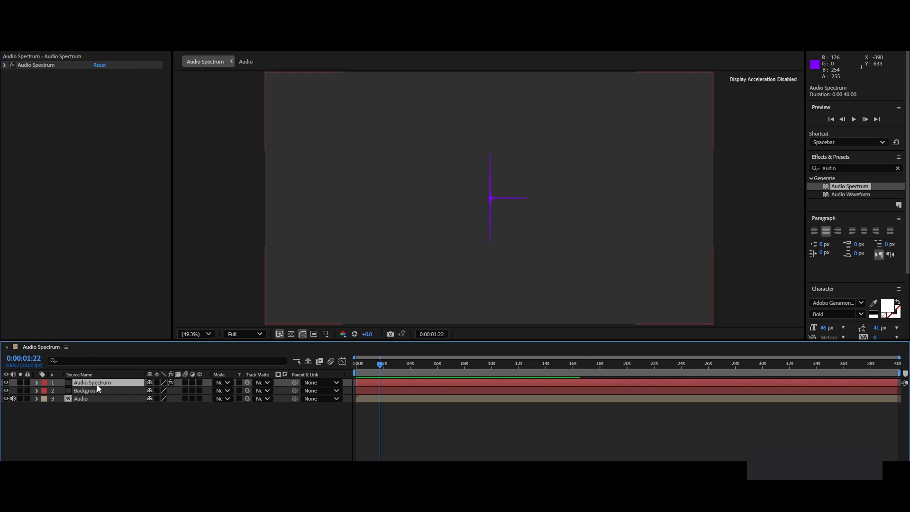
{"action": "left_click", "coordinate": [847, 169]}
{"action": "type", "text": "mirro"}
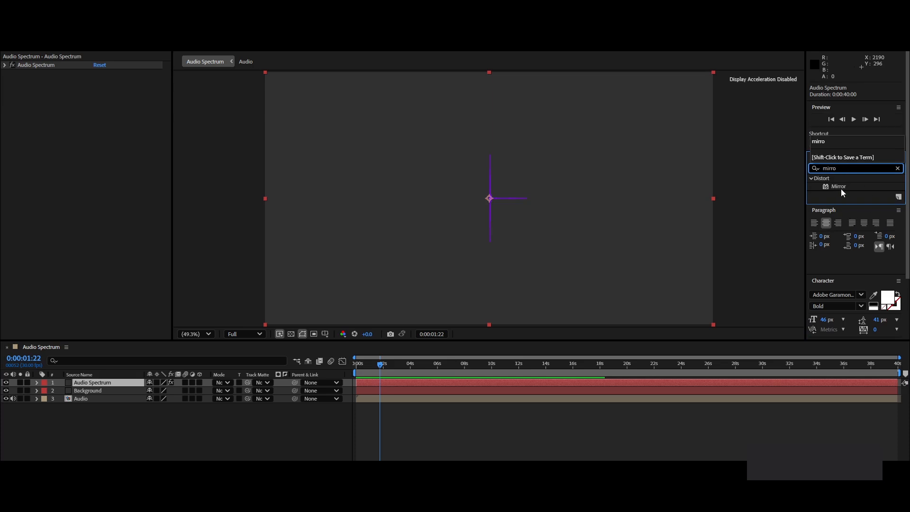
{"action": "double_click", "coordinate": [841, 188]}
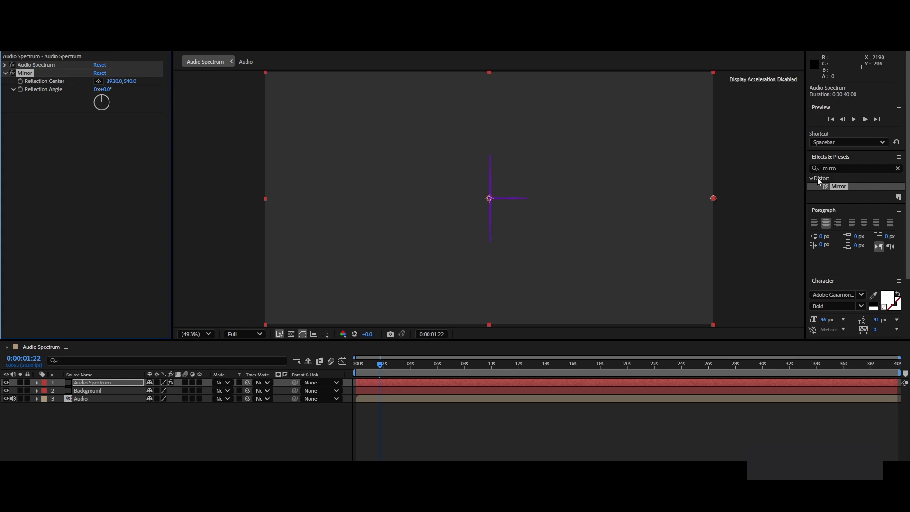
- Move the Mirror effect's reflection center to about 937.9, 540 and set its reflection angle to 180°
{"action": "left_click_drag", "start_coordinate": [713, 199], "coordinate": [486, 198]}
{"action": "left_click", "coordinate": [109, 90]}
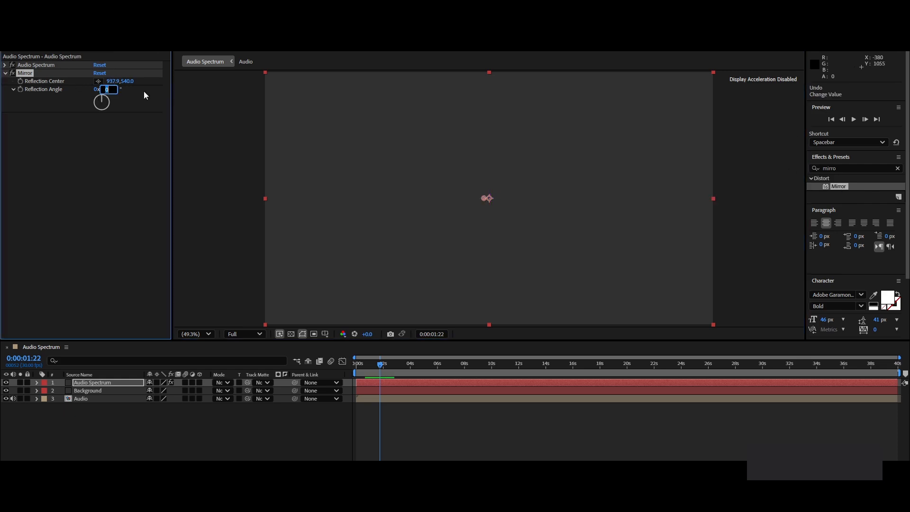
{"action": "type", "text": "180"}
{"action": "key", "text": "Return"}
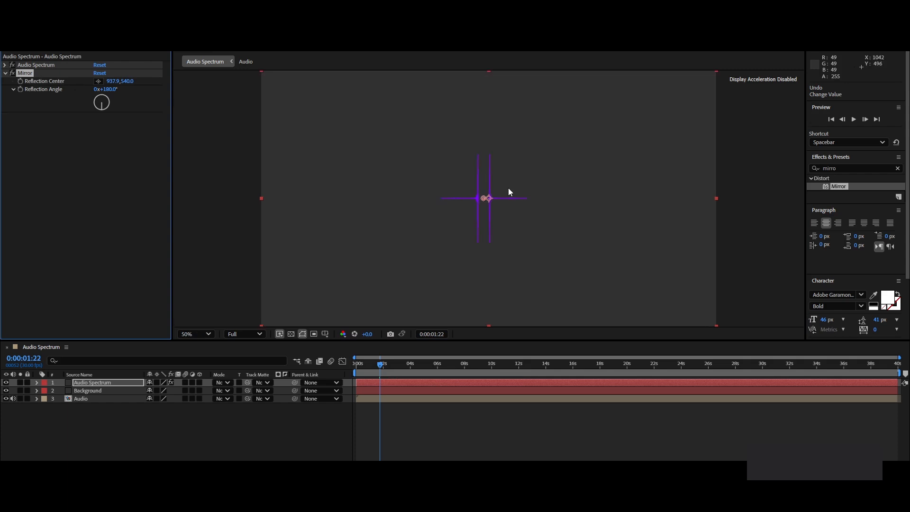
{"action": "key", "text": "slash"}
{"action": "key", "text": "period"}
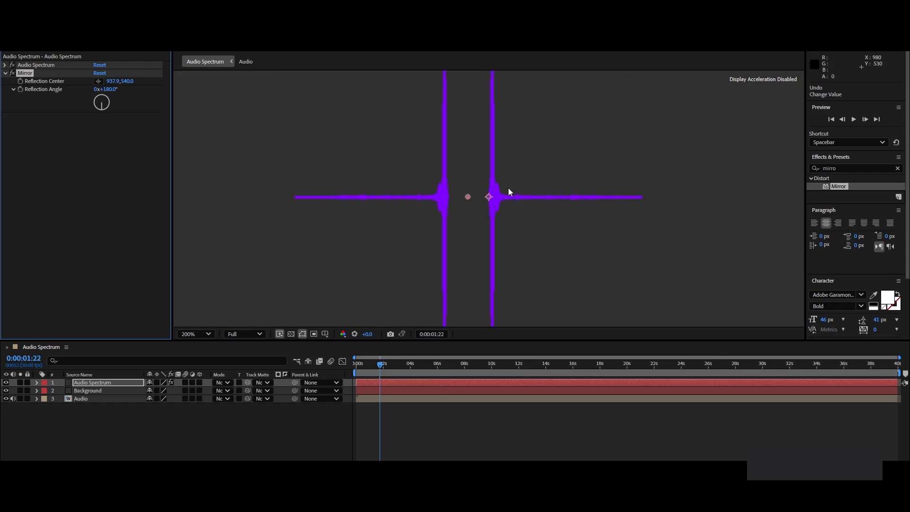
- Set the horizontal value of the Mirror effect's reflection center to 967
{"action": "left_click", "coordinate": [114, 83]}
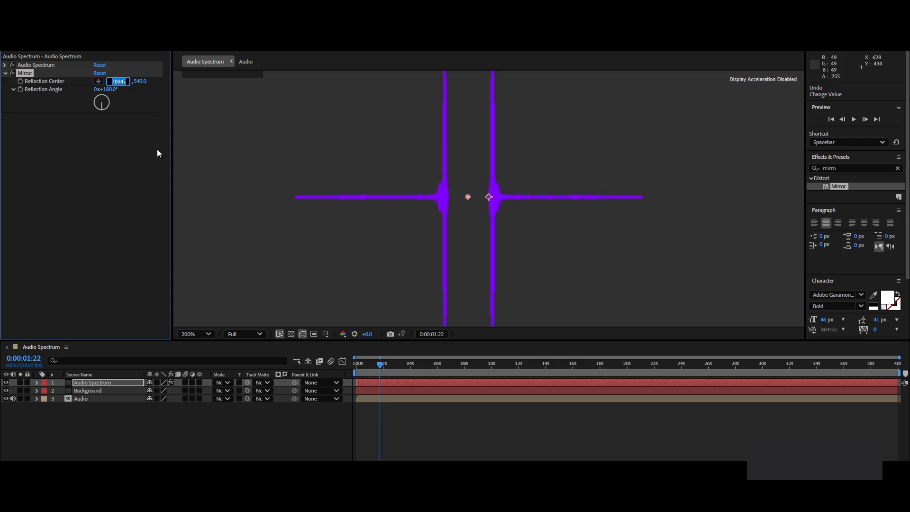
{"action": "type", "text": "967"}
{"action": "key", "text": "Return"}
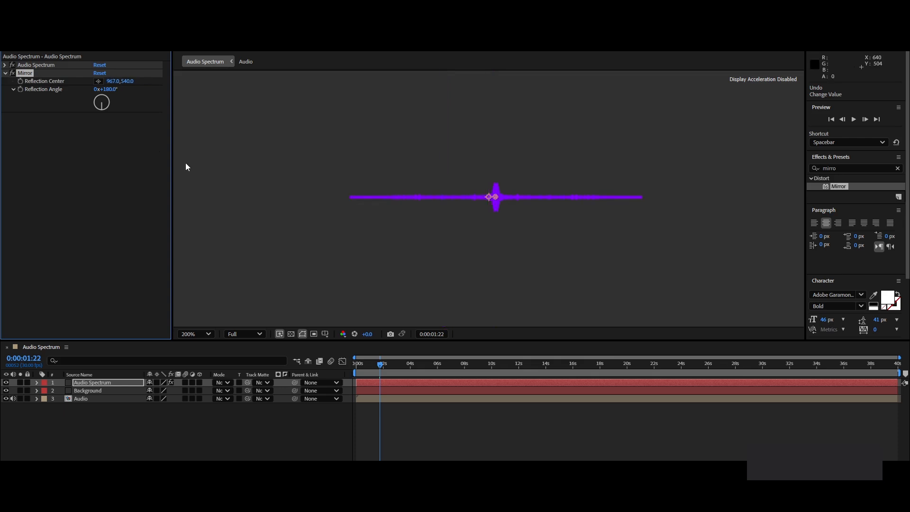
- Find the CC Radial Fast Blur effect and apply it to the Audio Spectrum layer below Mirror
{"action": "scroll", "coordinate": [288, 210], "scroll_direction": "down", "scroll_amount": 3}
{"action": "left_click", "coordinate": [844, 168]}
{"action": "type", "text": "cc"}
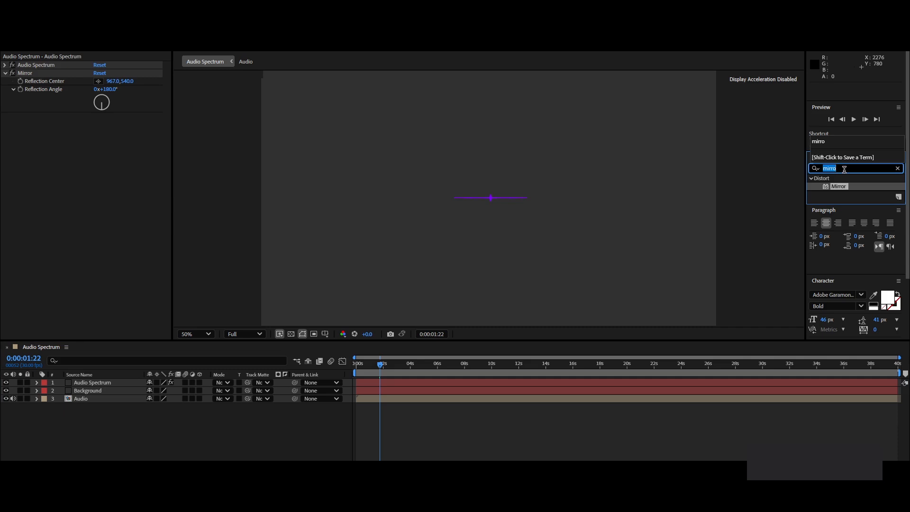
{"action": "type", "text": " rad"}
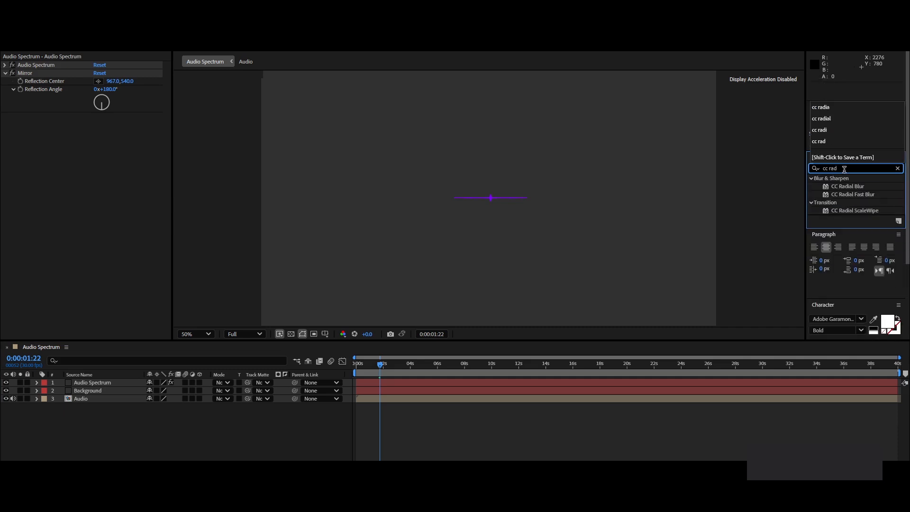
{"action": "left_click", "coordinate": [868, 194]}
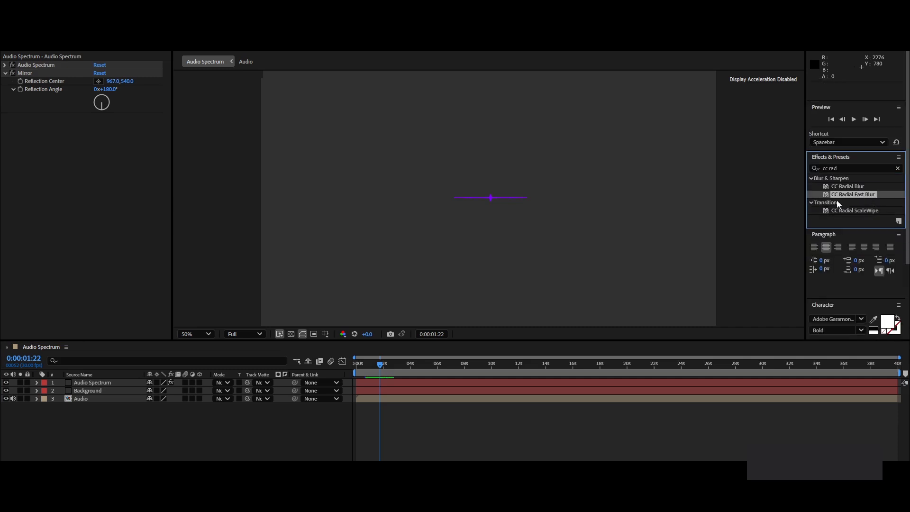
{"action": "left_click", "coordinate": [93, 384]}
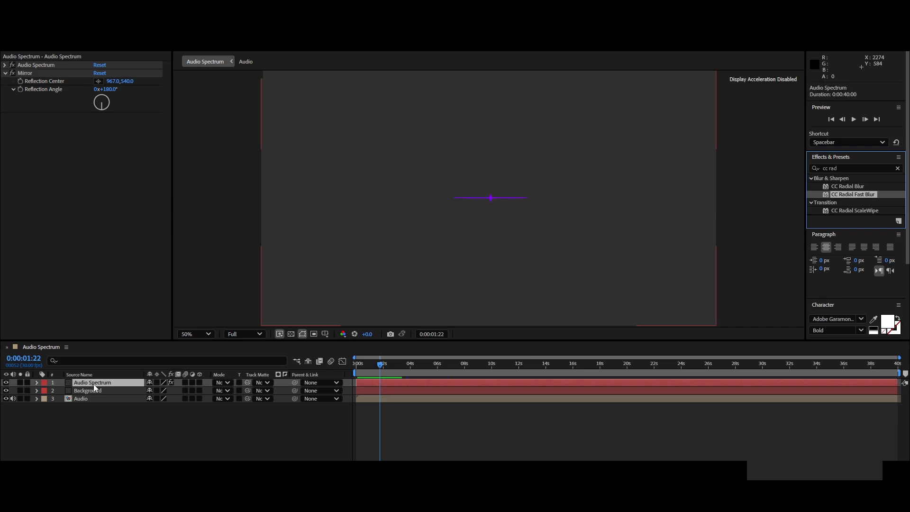
{"action": "left_click_drag", "start_coordinate": [854, 199], "coordinate": [114, 100]}
- Set the CC Radial Fast Blur amount to 90 and its zoom mode to Brightest
{"action": "left_click", "coordinate": [99, 133]}
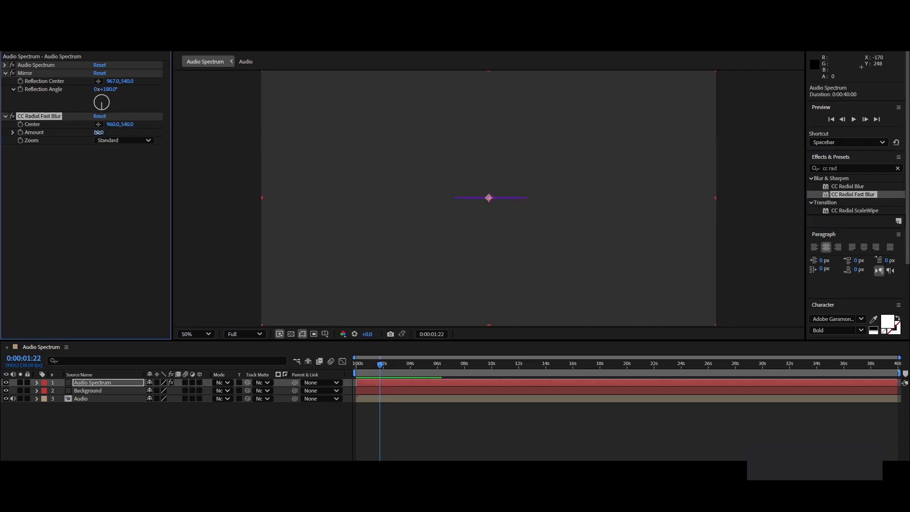
{"action": "type", "text": "90"}
{"action": "key", "text": "Return"}
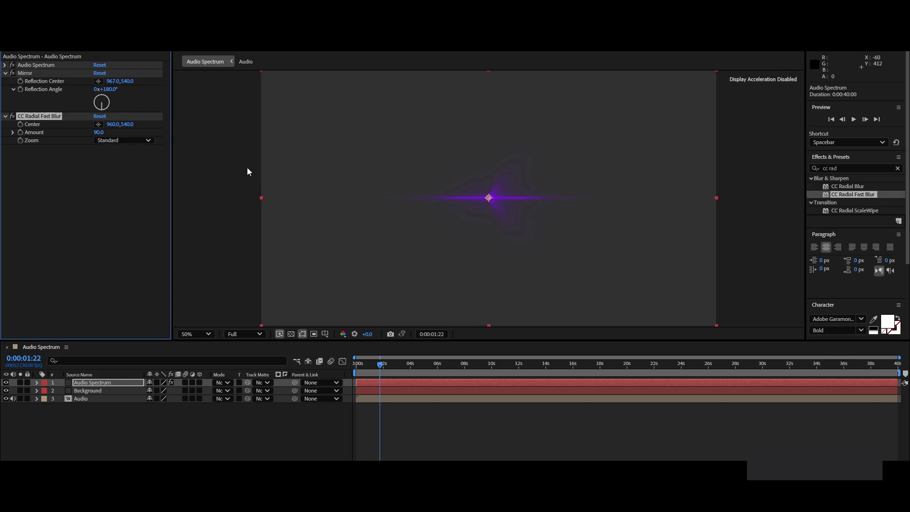
{"action": "left_click", "coordinate": [116, 141]}
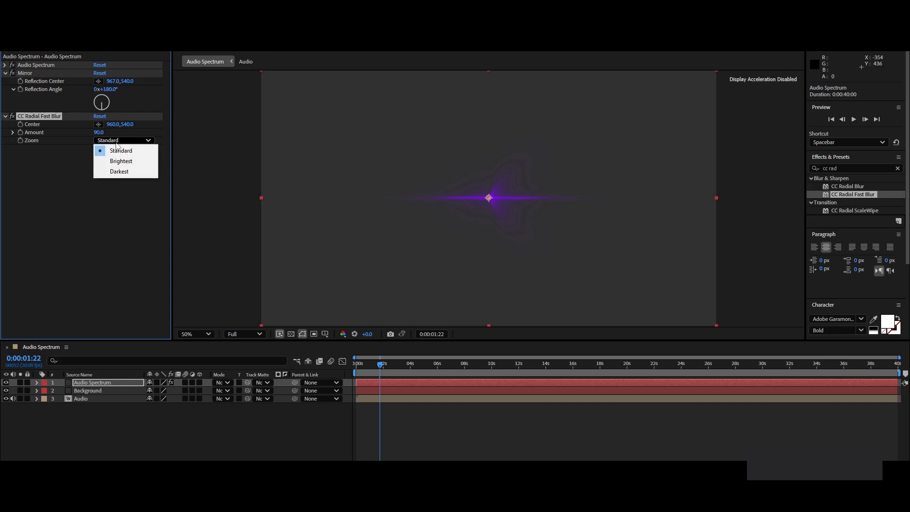
{"action": "left_click", "coordinate": [119, 161]}
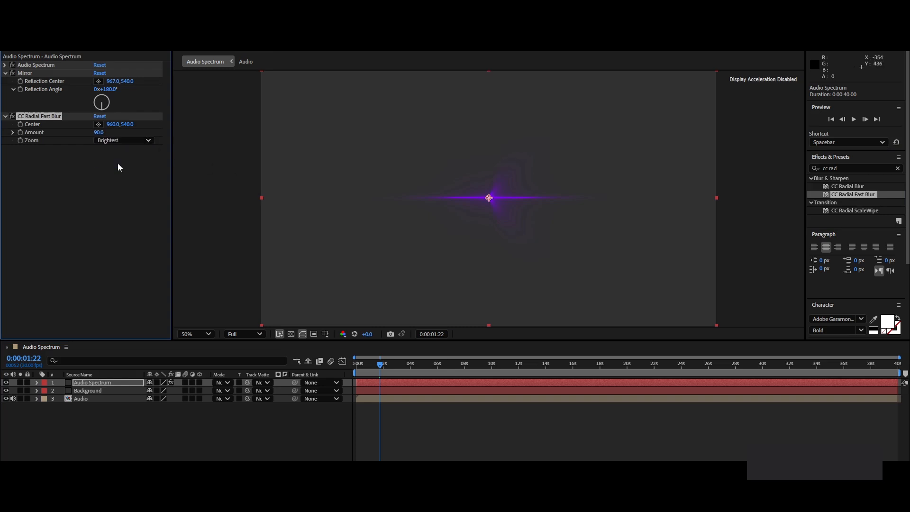
- Apply Gaussian Blur to the Audio Spectrum layer and set its blurriness to 100
{"action": "left_click", "coordinate": [853, 168]}
{"action": "type", "text": "gau"}
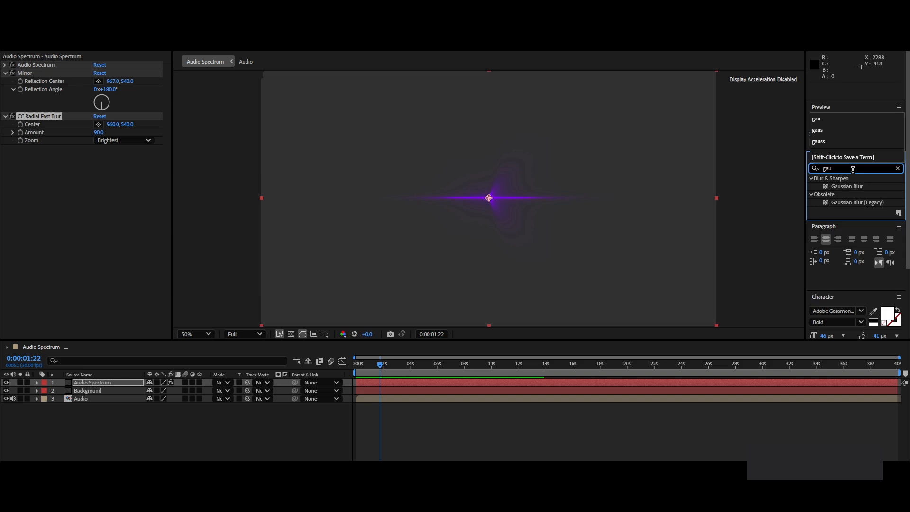
{"action": "double_click", "coordinate": [848, 187]}
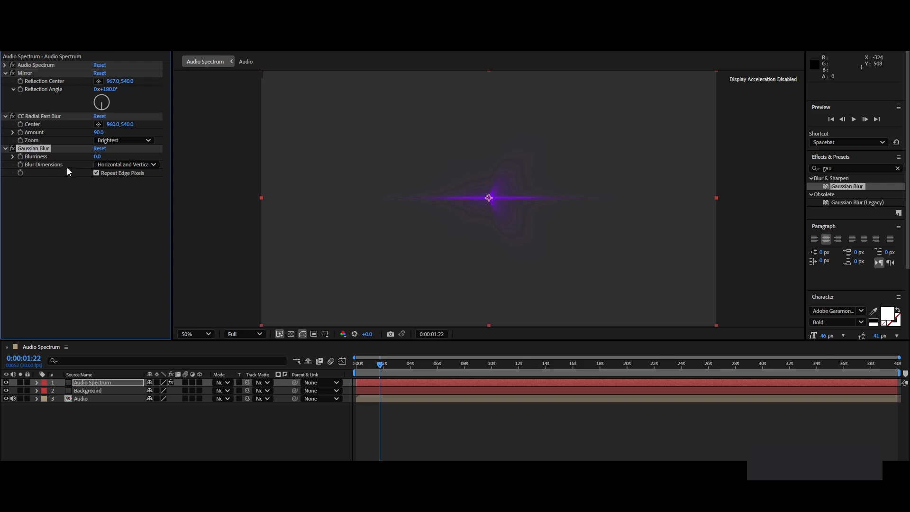
{"action": "left_click", "coordinate": [97, 159]}
{"action": "type", "text": "100"}
{"action": "key", "text": "Return"}
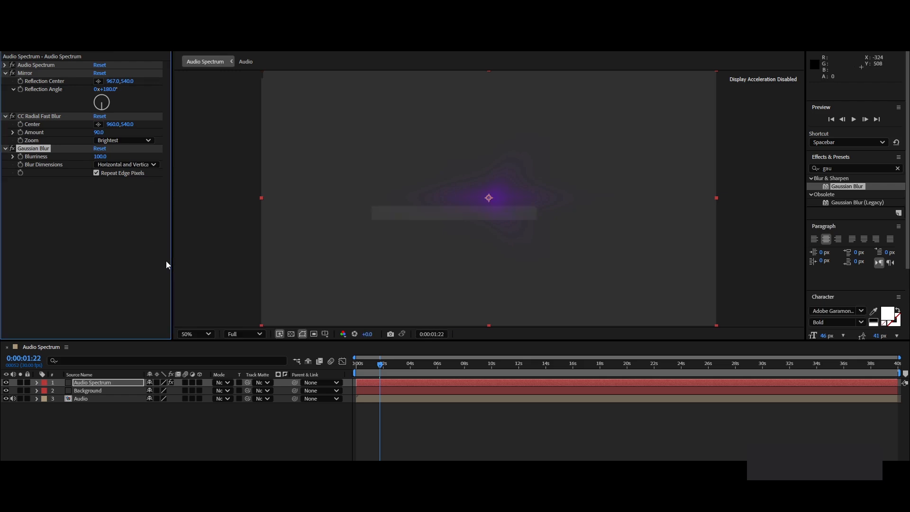
- Apply the CC Sphere effect to the Audio Spectrum layer and set its Rotation X to 75°
{"action": "left_click", "coordinate": [842, 168]}
{"action": "double_click", "coordinate": [852, 169]}
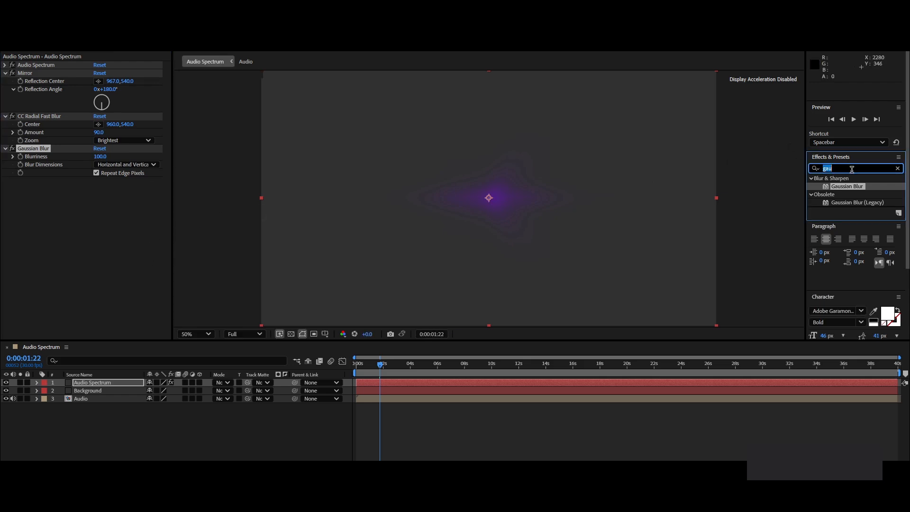
{"action": "type", "text": "cc sph"}
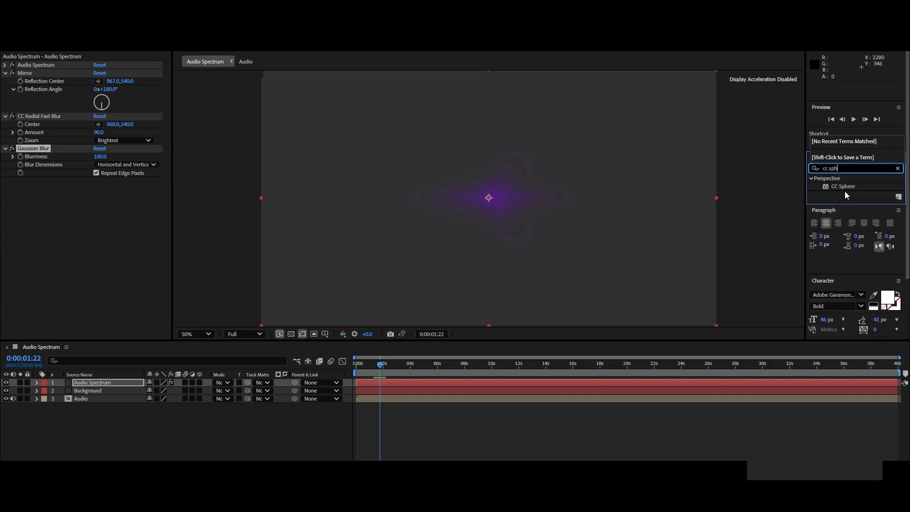
{"action": "left_click_drag", "start_coordinate": [847, 189], "coordinate": [175, 216]}
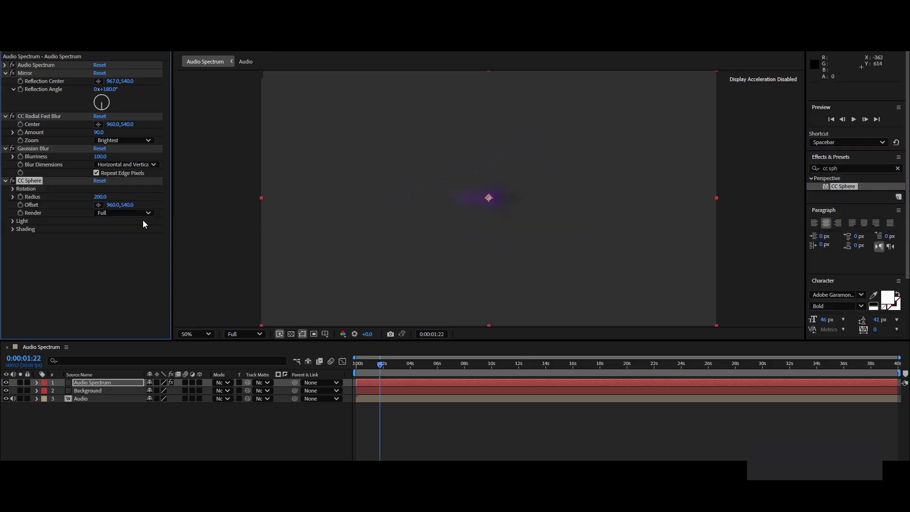
{"action": "left_click", "coordinate": [13, 188]}
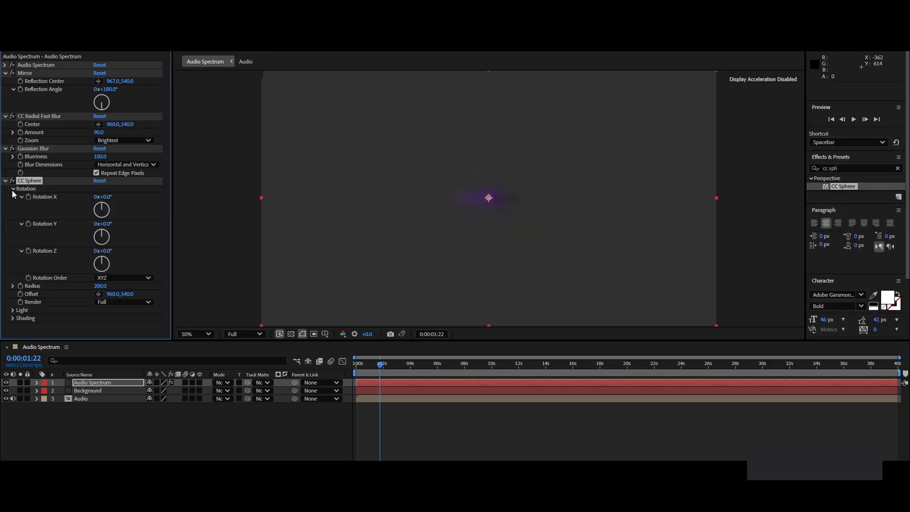
{"action": "left_click", "coordinate": [107, 197]}
{"action": "type", "text": "75"}
{"action": "key", "text": "Return"}
- Set the Ambient value in the CC Sphere's shading settings to 131
{"action": "left_click", "coordinate": [12, 318]}
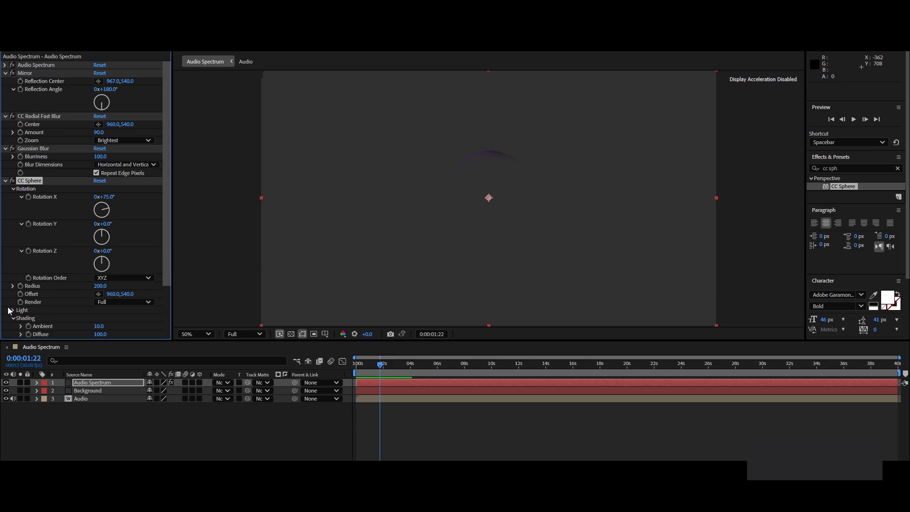
{"action": "scroll", "coordinate": [22, 267], "scroll_direction": "down", "scroll_amount": 3}
{"action": "left_click", "coordinate": [100, 284]}
{"action": "type", "text": "131"}
{"action": "key", "text": "Return"}
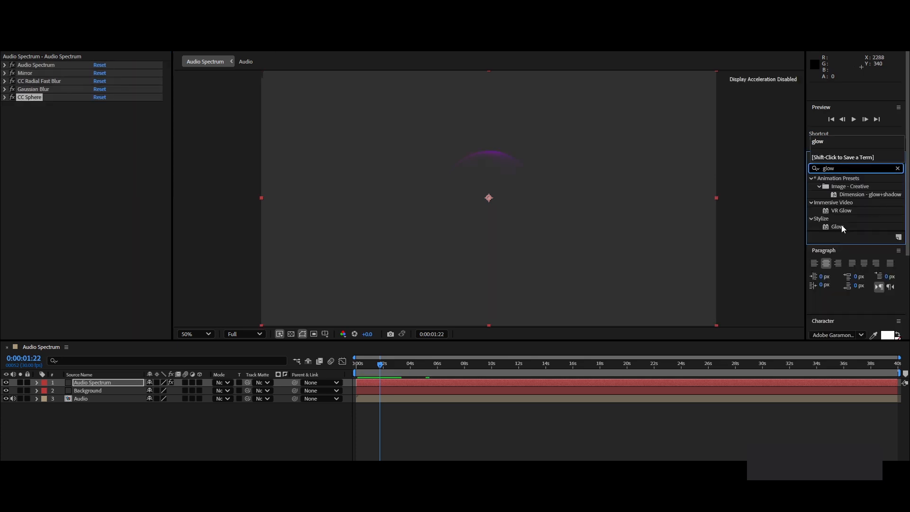
- Apply the Stylize Glow effect to the Audio Spectrum layer and set its glow radius to 200
{"action": "left_click", "coordinate": [839, 227]}
{"action": "double_click", "coordinate": [839, 227]}
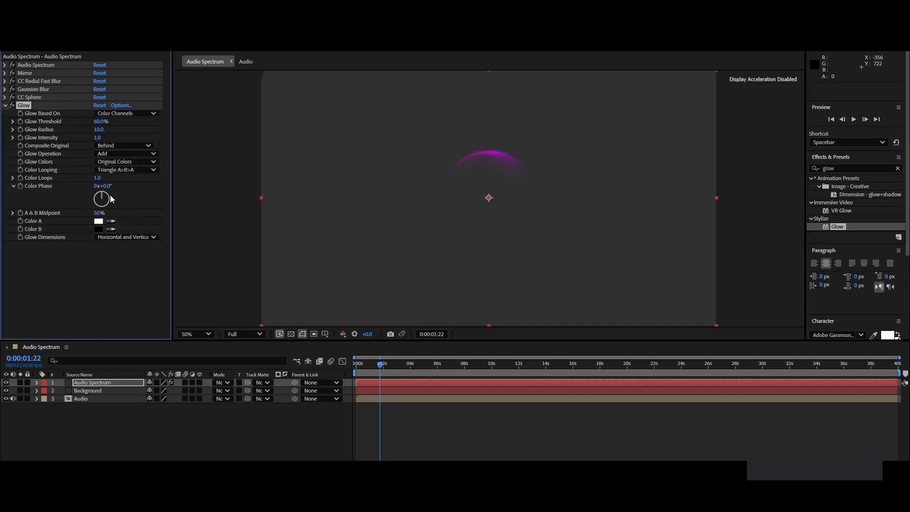
{"action": "left_click", "coordinate": [100, 129]}
{"action": "type", "text": "200"}
{"action": "key", "text": "Return"}
- Duplicate the Audio Spectrum layer and rename the copy Audio Spectrum Down
{"action": "left_click", "coordinate": [112, 383]}
{"action": "key", "text": "ctrl+d"}
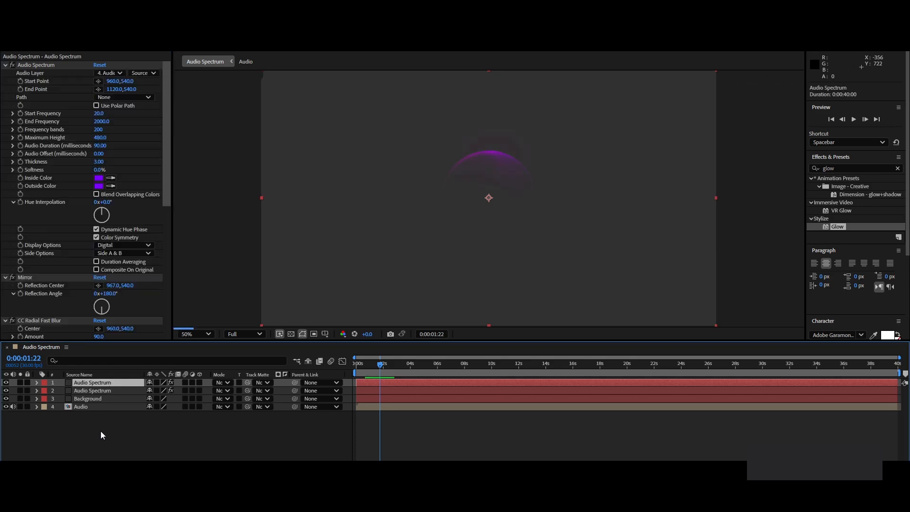
{"action": "right_click", "coordinate": [98, 382]}
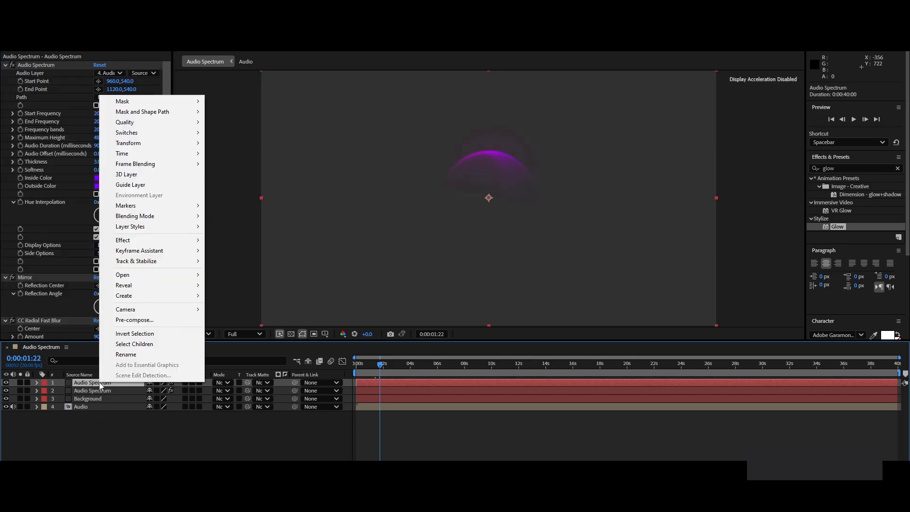
{"action": "left_click", "coordinate": [126, 354]}
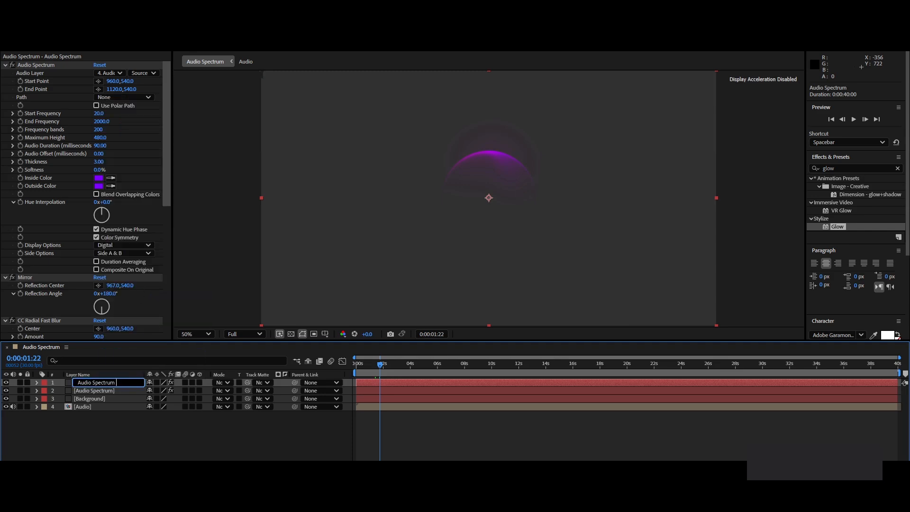
{"action": "type", "text": "Down"}
{"action": "key", "text": "Return"}
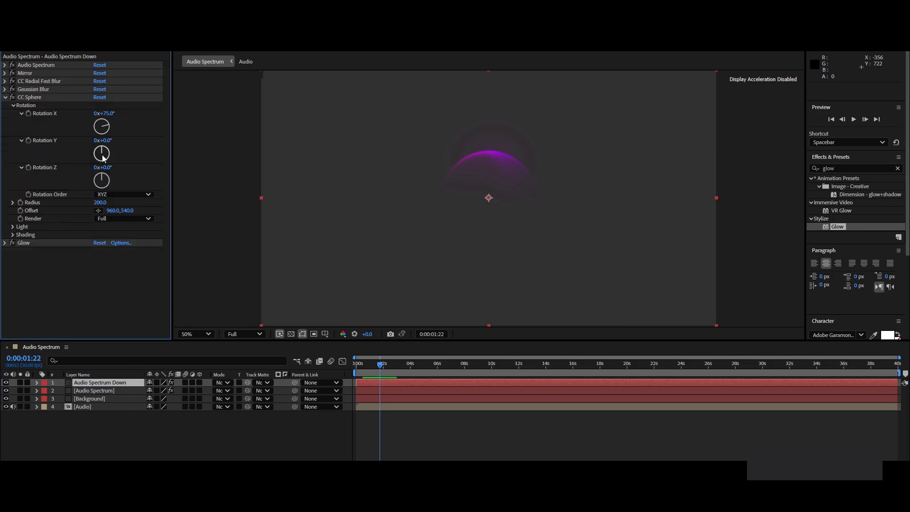
- Set the CC Sphere Rotation X of the Audio Spectrum Down layer to 260°
{"action": "left_click", "coordinate": [106, 113]}
{"action": "type", "text": "260"}
{"action": "left_click", "coordinate": [149, 118]}
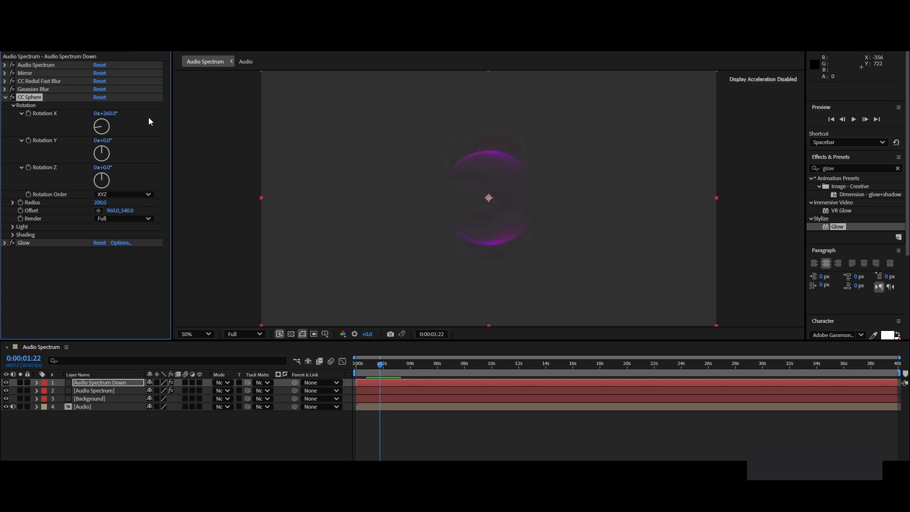
- Duplicate the Audio Spectrum Down layer and rename the copy Audio Spectrum Left
{"action": "left_click", "coordinate": [84, 427]}
{"action": "left_click", "coordinate": [107, 385]}
{"action": "key", "text": "ctrl+d"}
{"action": "right_click", "coordinate": [110, 385]}
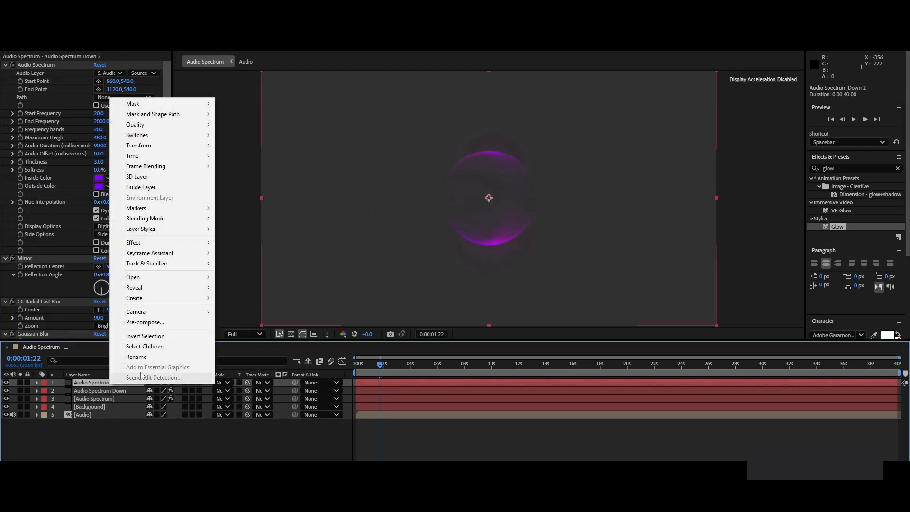
{"action": "left_click", "coordinate": [137, 357]}
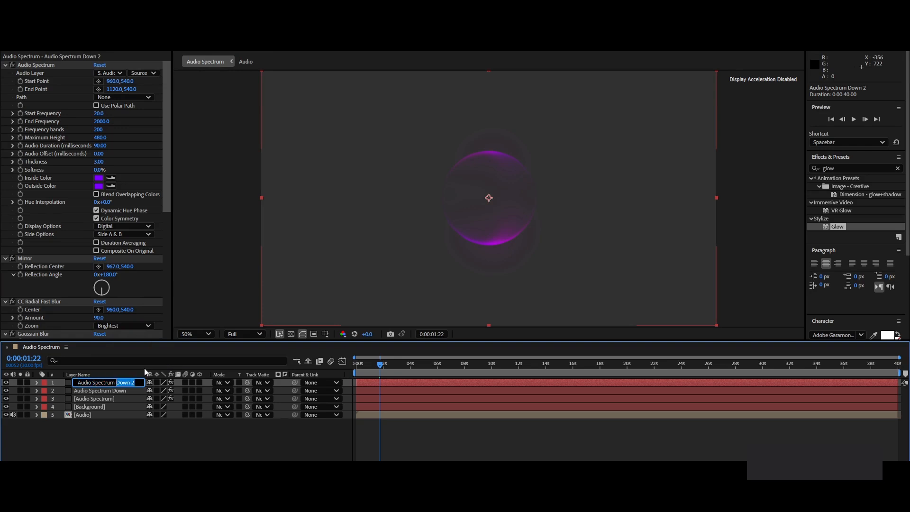
{"action": "type", "text": "Left"}
{"action": "key", "text": "Return"}
- Set the CC Sphere Rotation Y of the Audio Spectrum Left layer to -75°
{"action": "scroll", "coordinate": [104, 269], "scroll_direction": "down", "scroll_amount": 5}
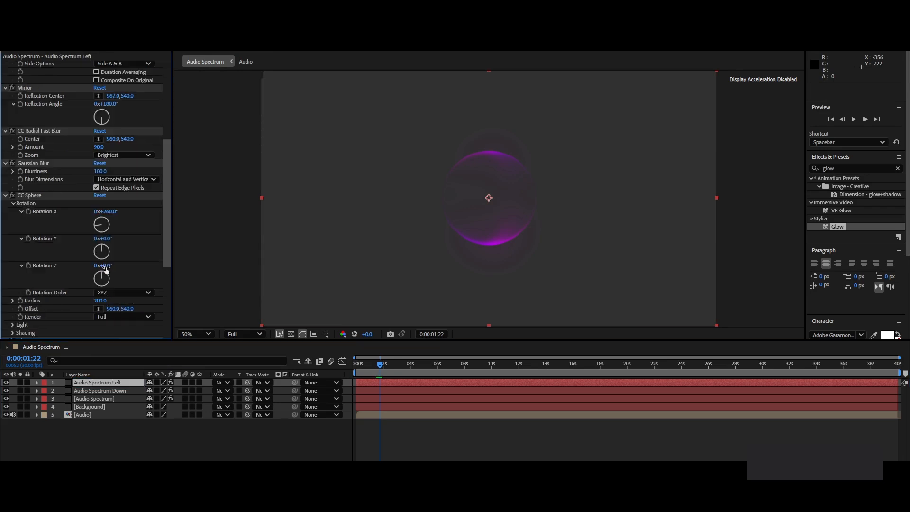
{"action": "left_click", "coordinate": [106, 238]}
{"action": "type", "text": "-75"}
{"action": "key", "text": "Return"}
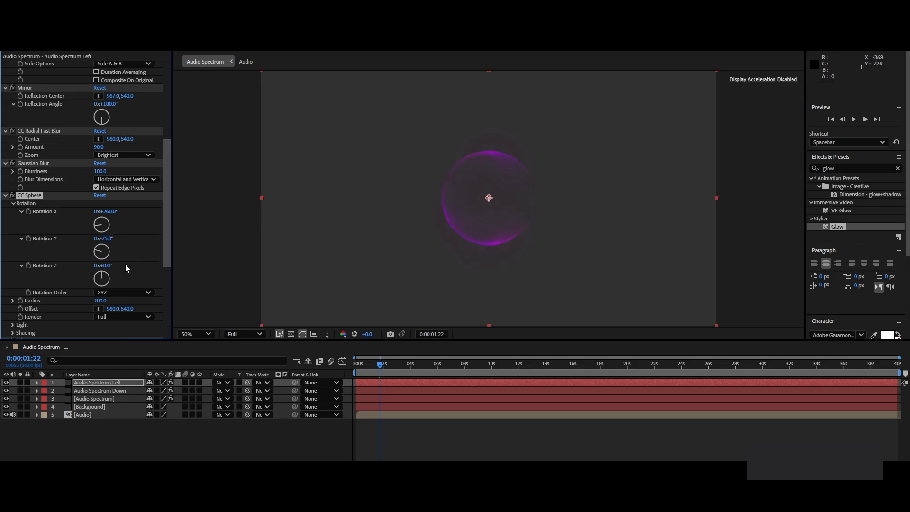
- Duplicate the Audio Spectrum Left layer and rename the copy Audio Spectrum Right
{"action": "key", "text": "ctrl+d"}
{"action": "key", "text": "Return"}
{"action": "key", "text": "shift+Left"}
{"action": "key", "text": "shift+Left"}
{"action": "key", "text": "shift+Left"}
{"action": "key", "text": "shift+Left"}
{"action": "key", "text": "shift+Left"}
{"action": "type", "text": "Right"}
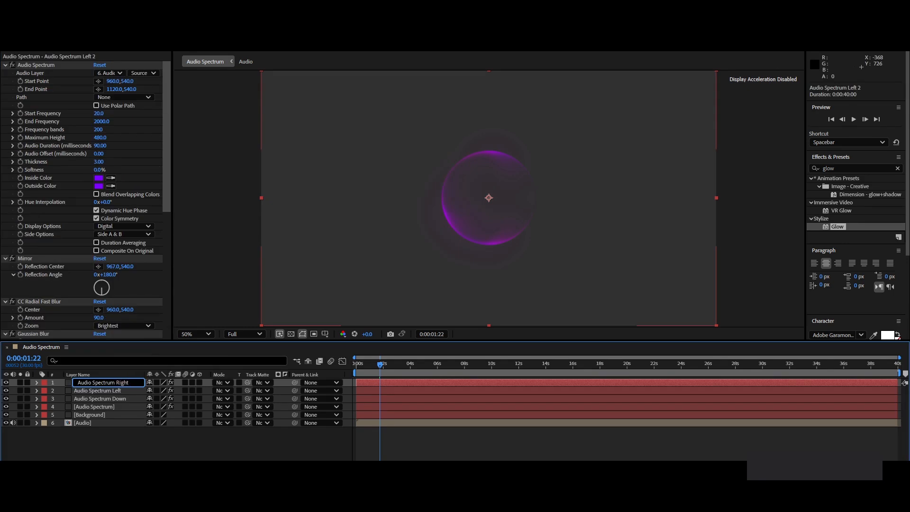
{"action": "key", "text": "Return"}
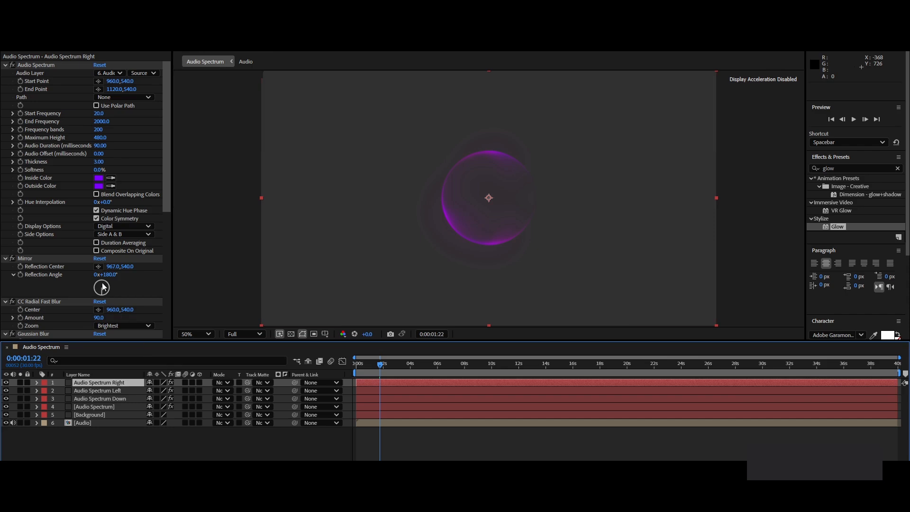
- Set the CC Sphere Rotation Y of the Audio Spectrum Right layer to 75°
{"action": "scroll", "coordinate": [107, 244], "scroll_direction": "down", "scroll_amount": 10}
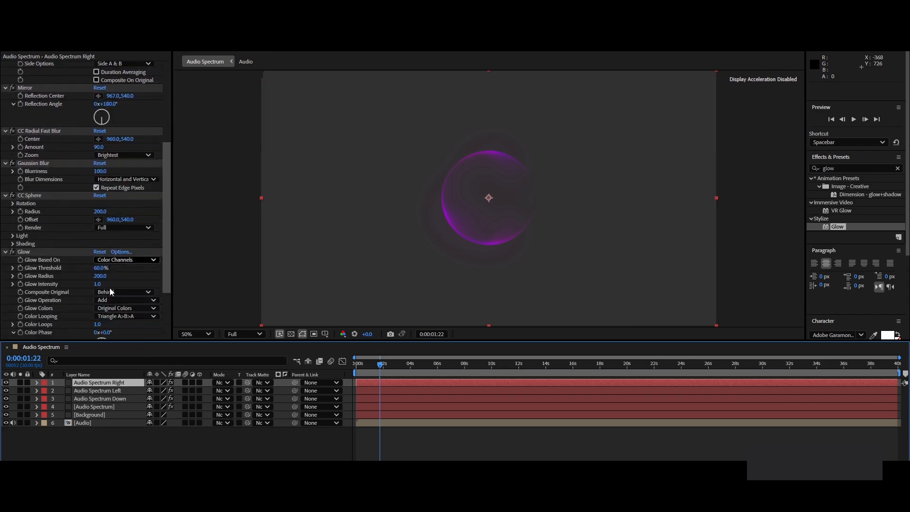
{"action": "scroll", "coordinate": [110, 291], "scroll_direction": "down", "scroll_amount": 1}
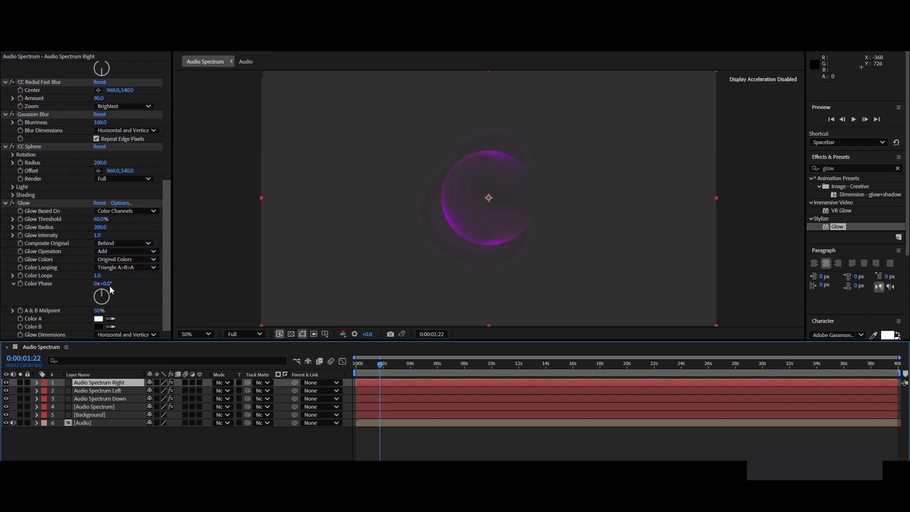
{"action": "left_click", "coordinate": [12, 155]}
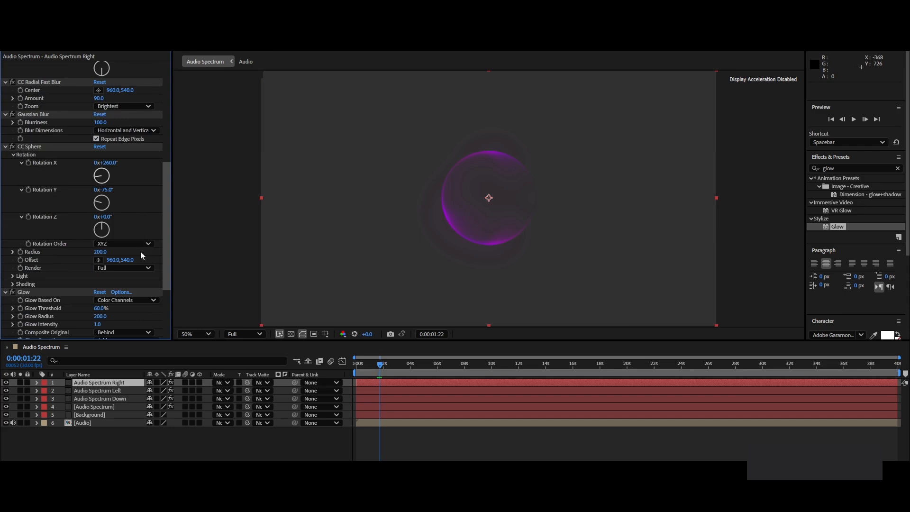
{"action": "left_click", "coordinate": [105, 190]}
{"action": "type", "text": "75"}
{"action": "key", "text": "Return"}
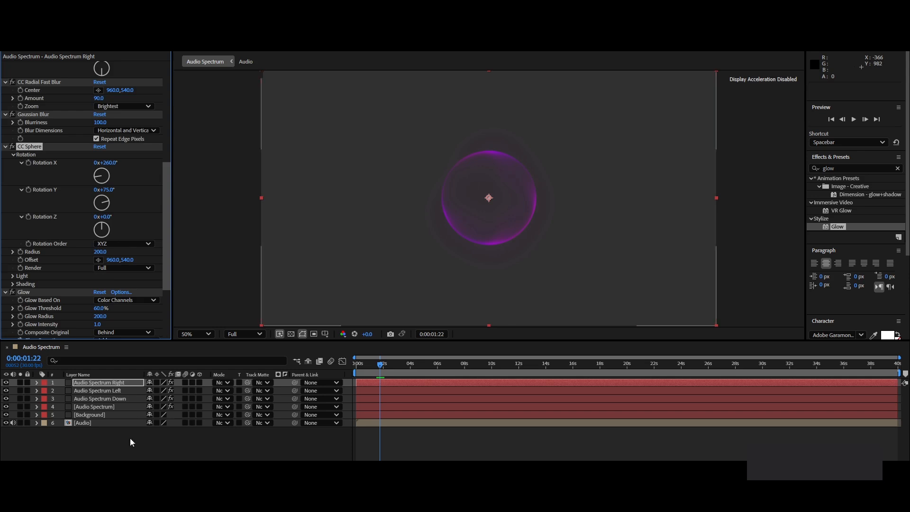
- Preview the composition from the start of the timeline and dismiss the Comp Profiler tip
{"action": "left_click", "coordinate": [115, 445]}
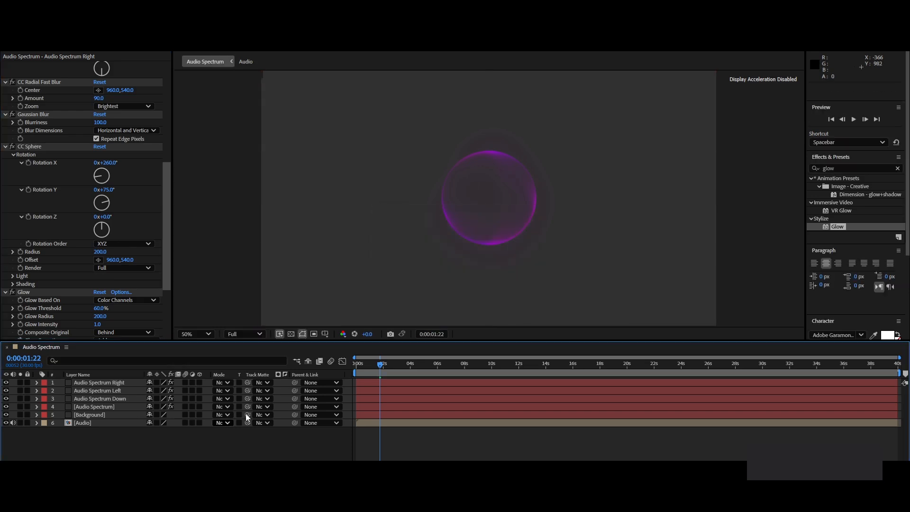
{"action": "left_click_drag", "start_coordinate": [382, 366], "coordinate": [350, 374]}
{"action": "key", "text": "space"}
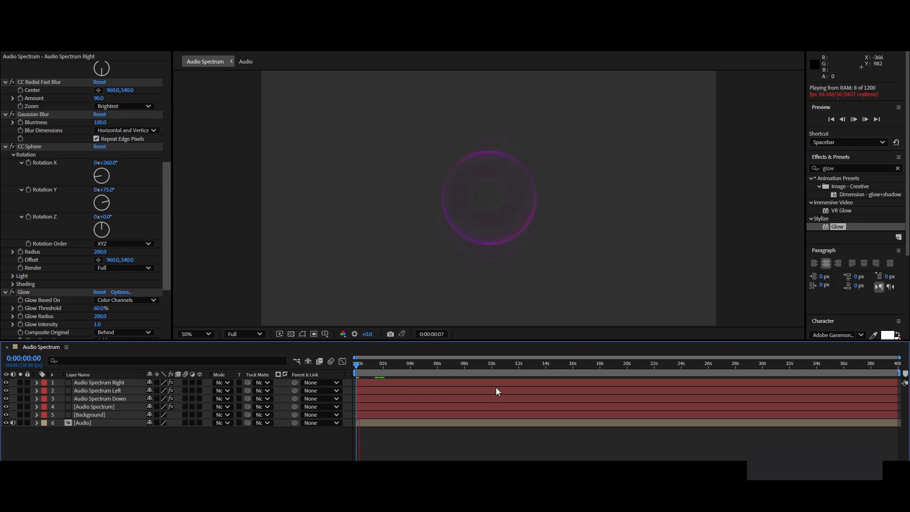
{"action": "key", "text": "space"}
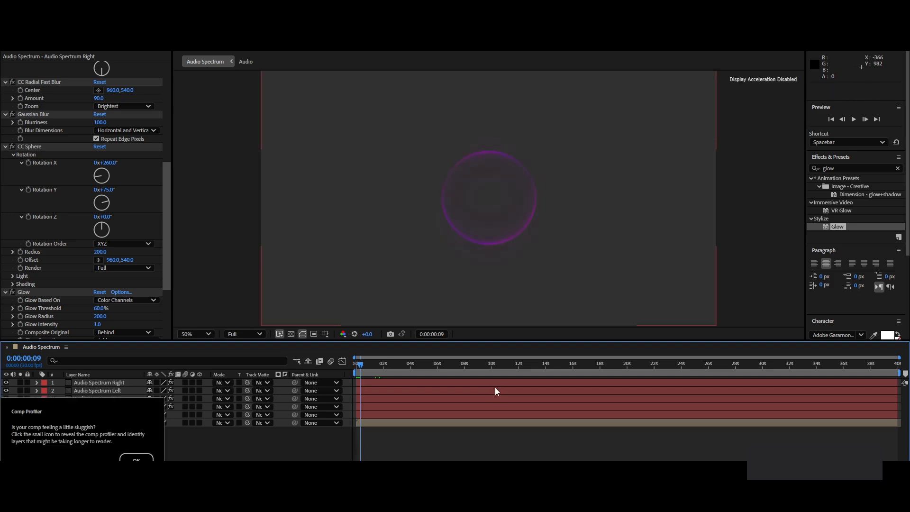
{"action": "left_click", "coordinate": [137, 457]}
- Duplicate the Audio Spectrum Down layer and rename the copy Audio Spectrum Shadow
{"action": "left_click", "coordinate": [113, 400]}
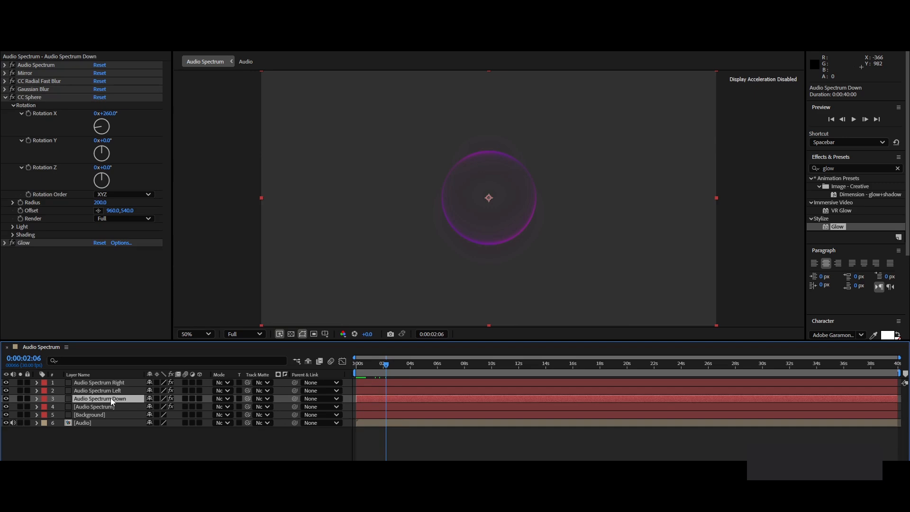
{"action": "key", "text": "ctrl+d"}
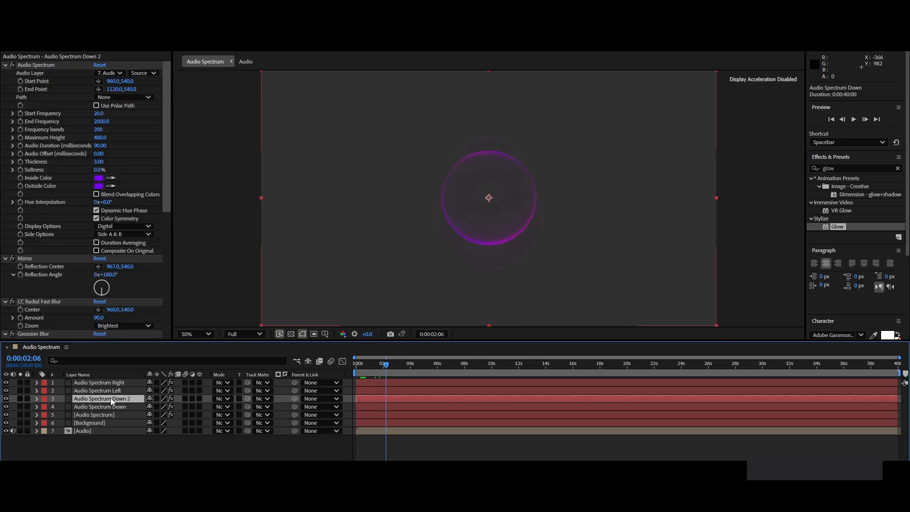
{"action": "right_click", "coordinate": [121, 399]}
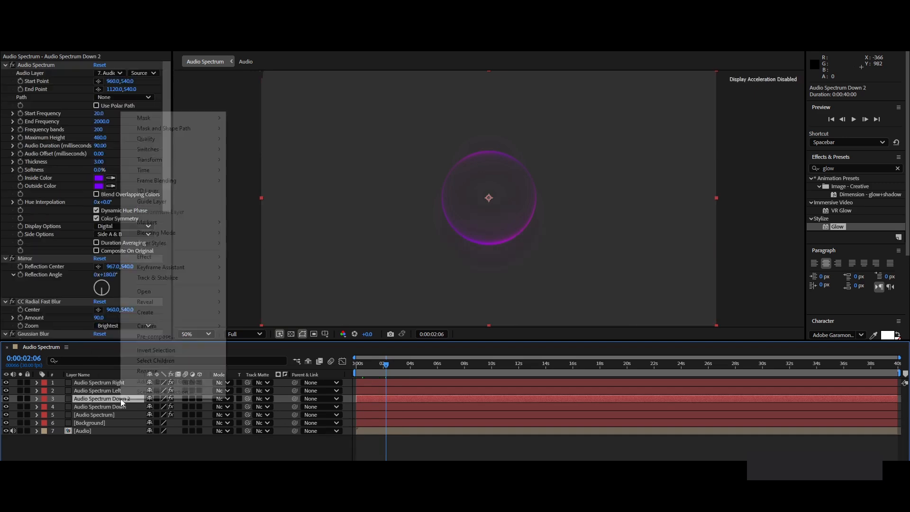
{"action": "left_click", "coordinate": [137, 375]}
{"action": "key", "text": "End"}
{"action": "key", "text": "ctrl+shift+Left"}
{"action": "key", "text": "ctrl+shift+Left"}
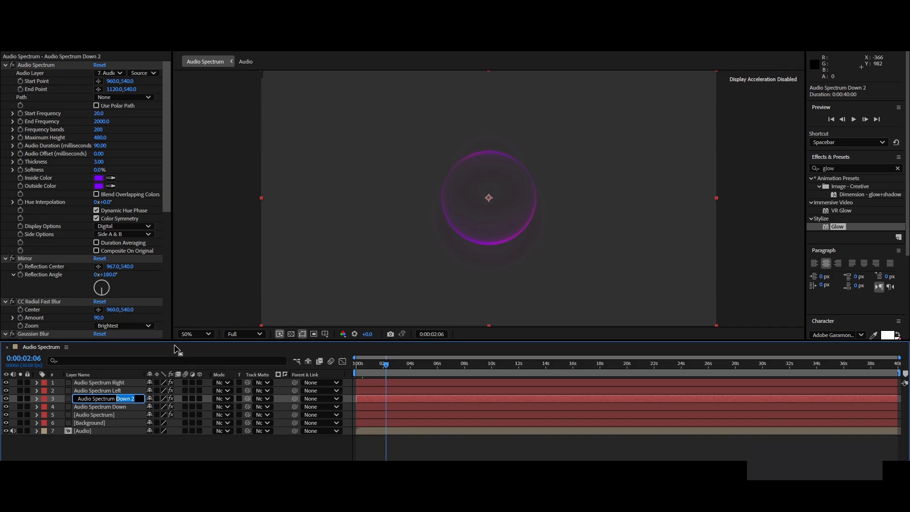
{"action": "type", "text": "Shadow"}
{"action": "key", "text": "Return"}
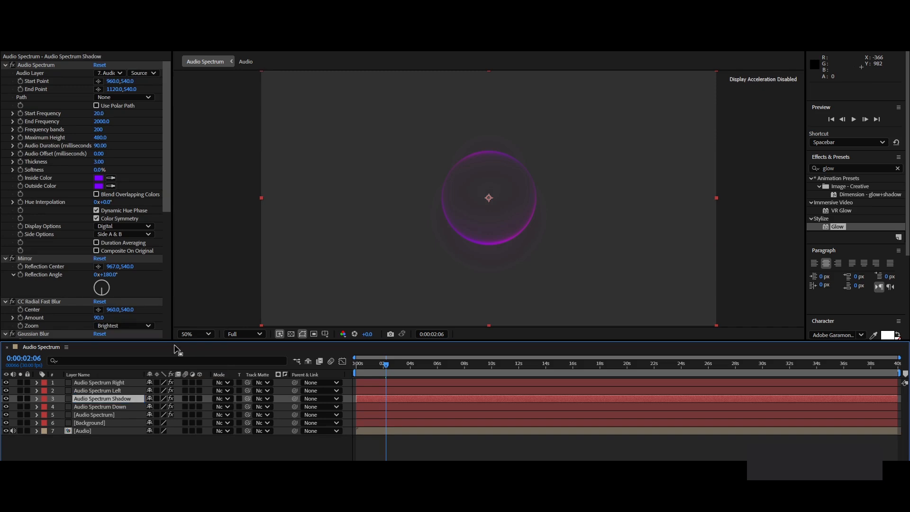
- Set the Audio Spectrum Shadow layer's Scale to 100, -20% and its Position to 960, 780, and save the project
{"action": "key", "text": "s"}
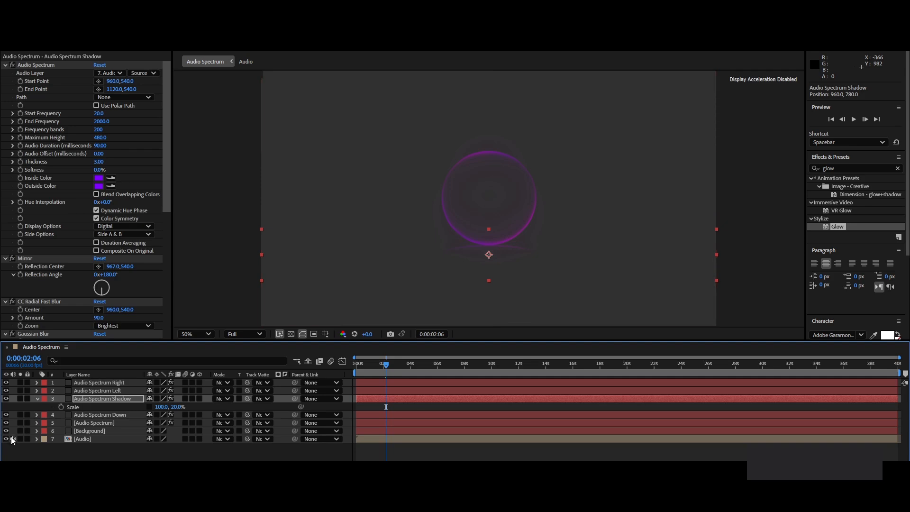
{"action": "left_click", "coordinate": [36, 399]}
{"action": "left_click", "coordinate": [103, 448]}
{"action": "left_click", "coordinate": [116, 399]}
{"action": "key", "text": "ctrl+s"}
{"action": "left_click", "coordinate": [840, 167]}
{"action": "double_click", "coordinate": [839, 167]}
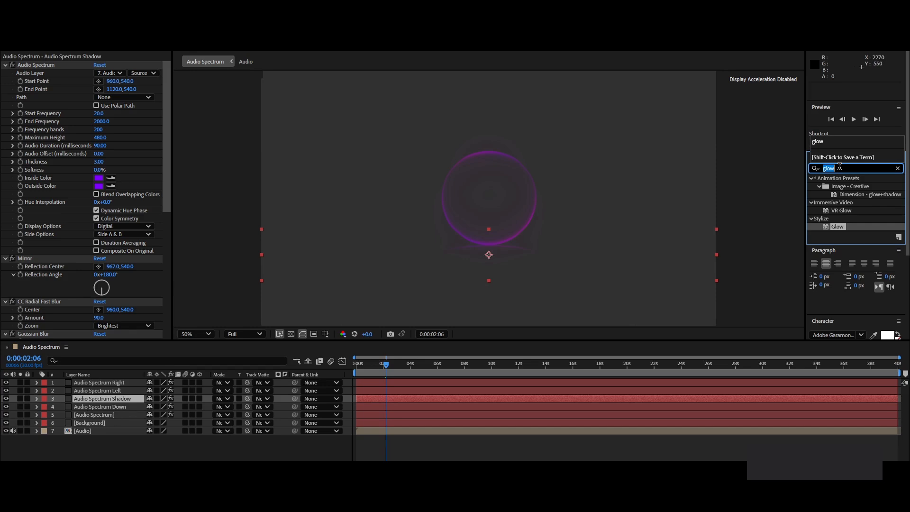
{"action": "type", "text": "fast"}
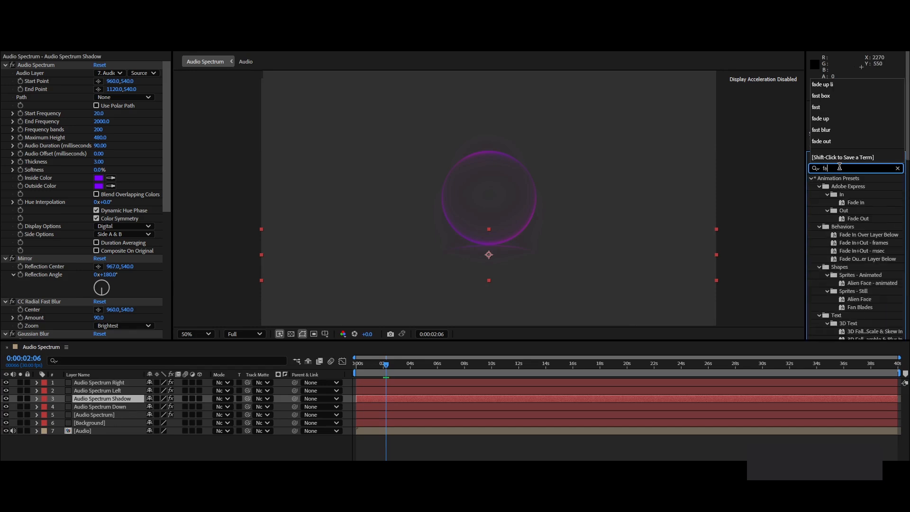
{"action": "key", "text": "BackSpace"}
{"action": "key", "text": "BackSpace"}
{"action": "key", "text": "BackSpace"}
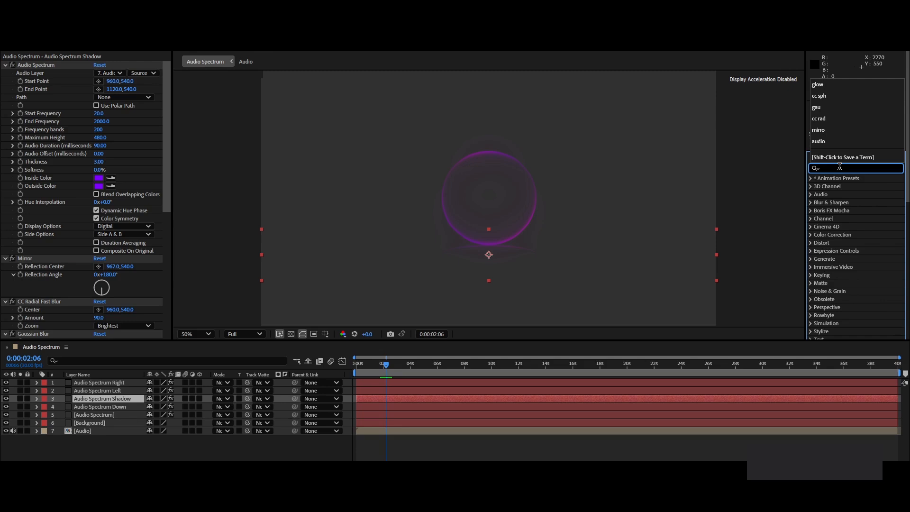
- Apply another Gaussian Blur to the Audio Spectrum Shadow layer with Blurriness 50 and Blur Dimensions set to Horizontal
{"action": "left_click", "coordinate": [839, 167]}
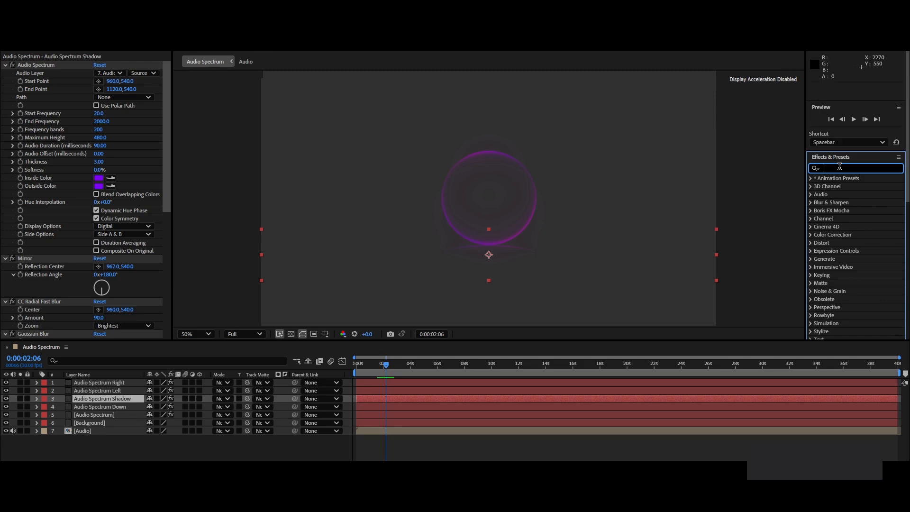
{"action": "type", "text": "gau"}
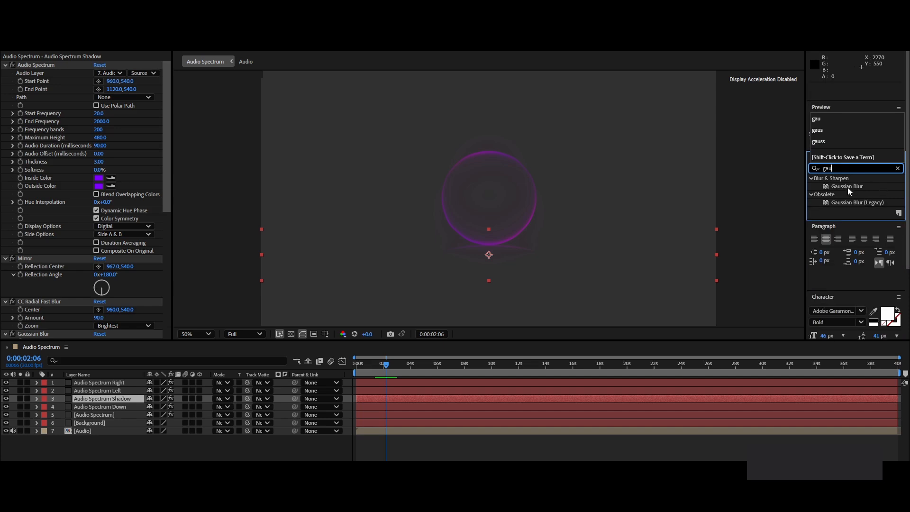
{"action": "double_click", "coordinate": [848, 187]}
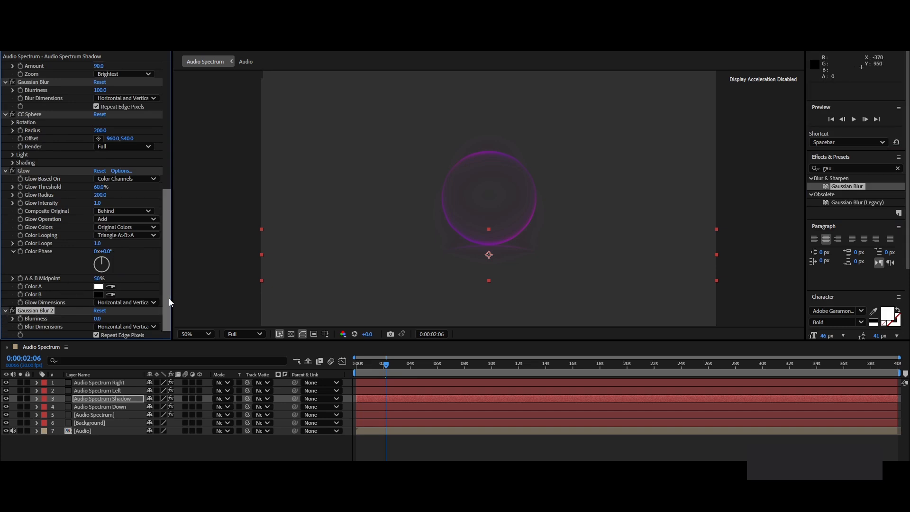
{"action": "left_click", "coordinate": [97, 319]}
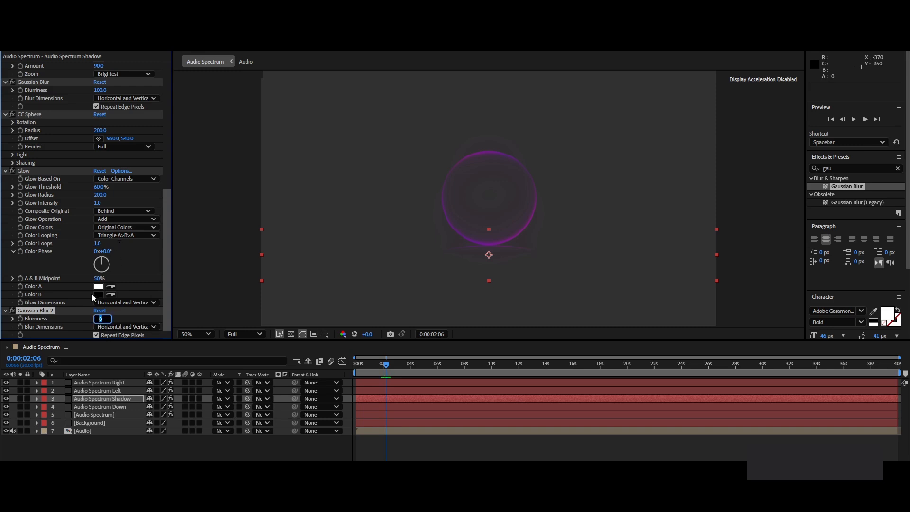
{"action": "type", "text": "50"}
{"action": "key", "text": "Return"}
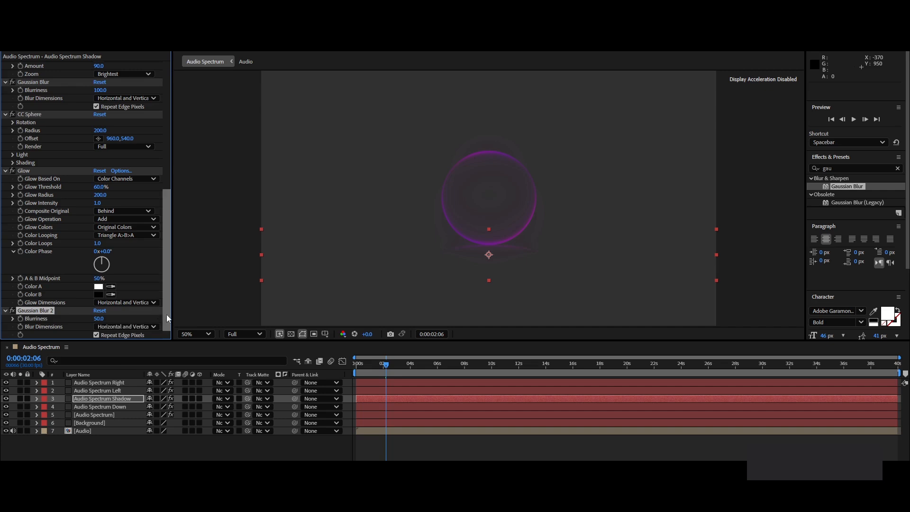
{"action": "left_click", "coordinate": [149, 329]}
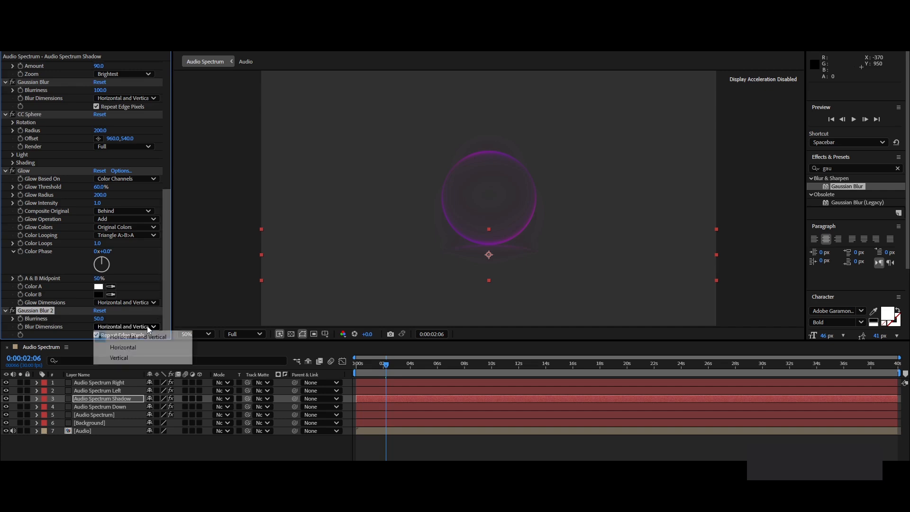
{"action": "left_click", "coordinate": [128, 347]}
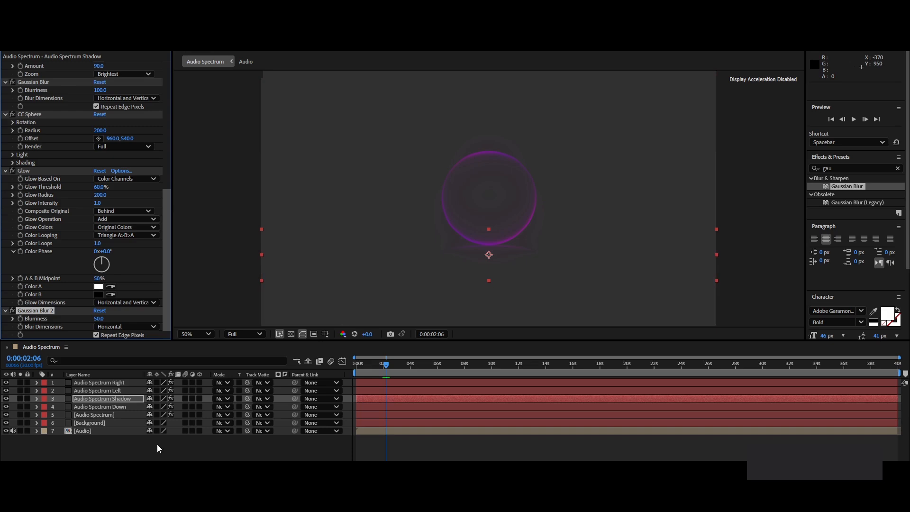
- Create a new adjustment layer and rename it Color Correction
{"action": "right_click", "coordinate": [114, 443]}
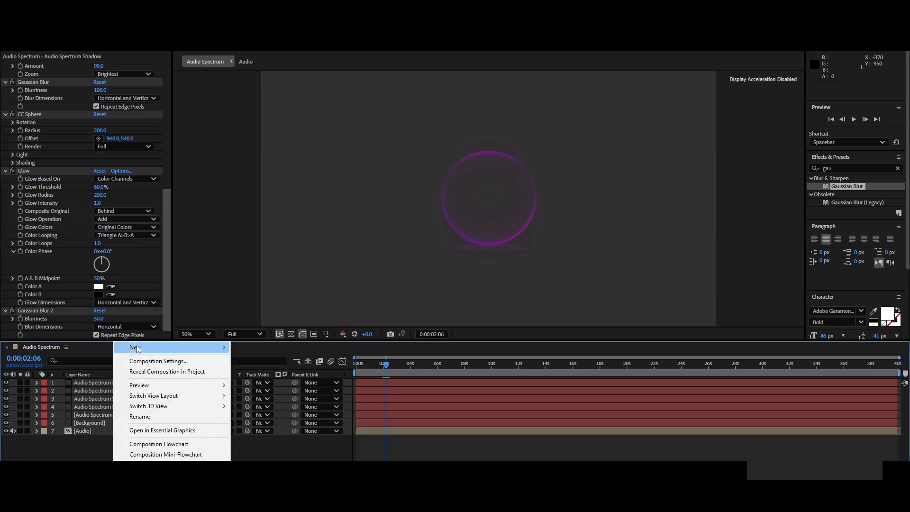
{"action": "mouse_move", "coordinate": [142, 348]}
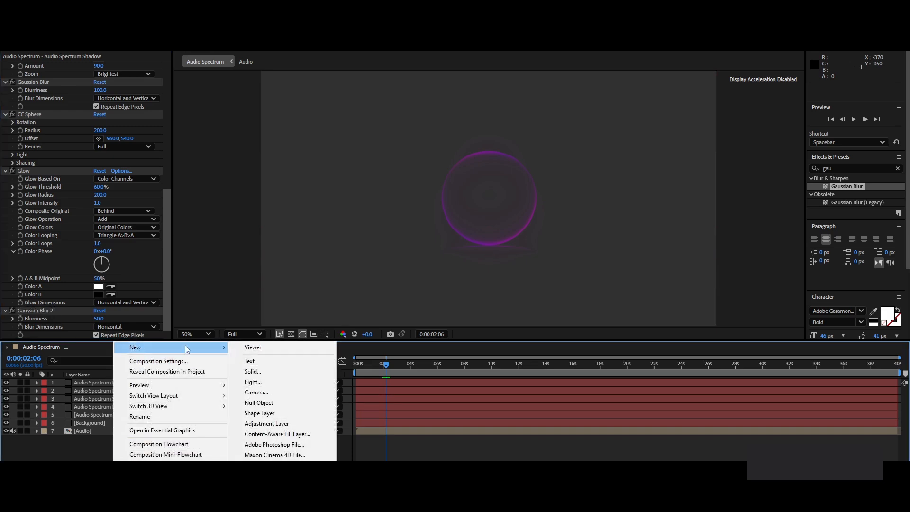
{"action": "left_click", "coordinate": [282, 424]}
{"action": "right_click", "coordinate": [119, 382]}
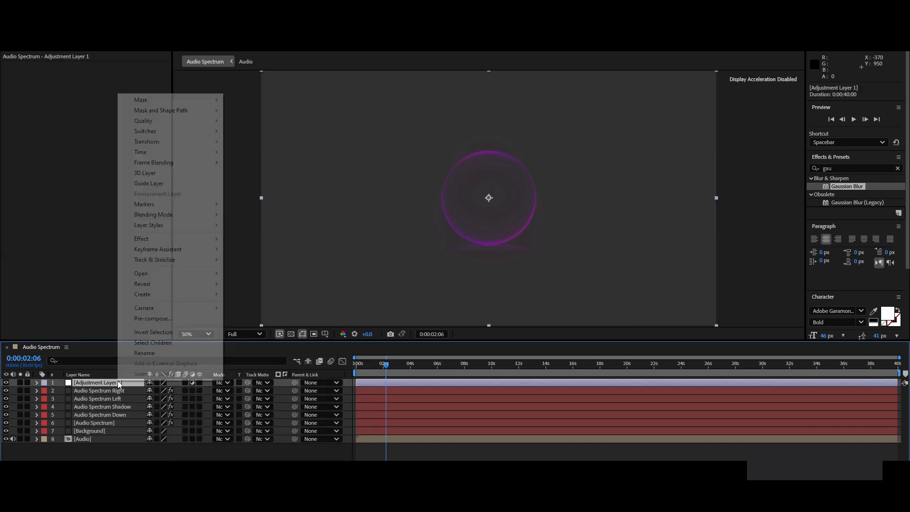
{"action": "left_click", "coordinate": [153, 353]}
{"action": "type", "text": "color Correction"}
{"action": "key", "text": "Return"}
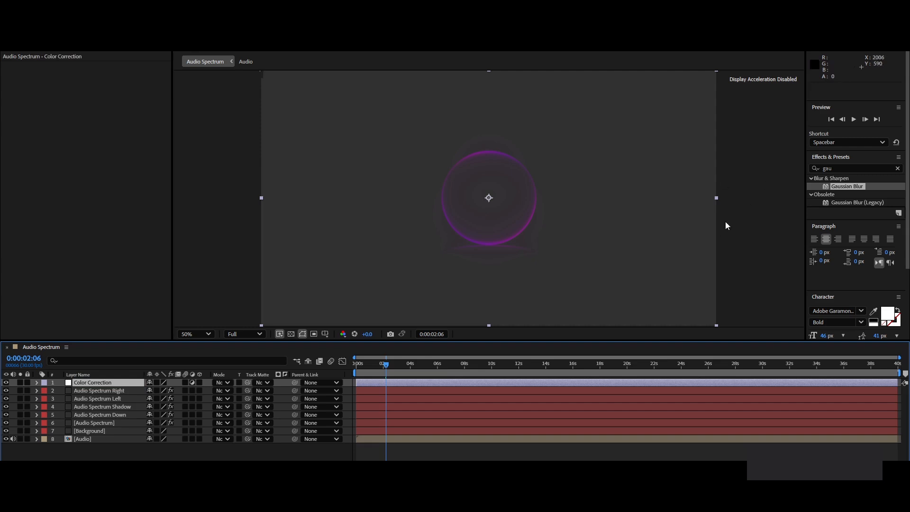
- Apply the Curves effect to the Color Correction layer and shape the RGB curve with raised midtones and shadows held near the diagonal
{"action": "left_click", "coordinate": [842, 168]}
{"action": "type", "text": "cu"}
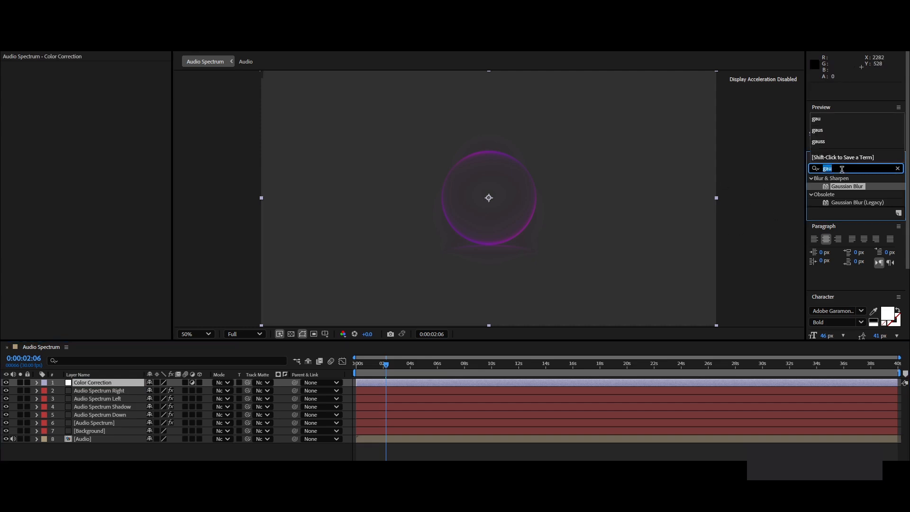
{"action": "type", "text": "rve"}
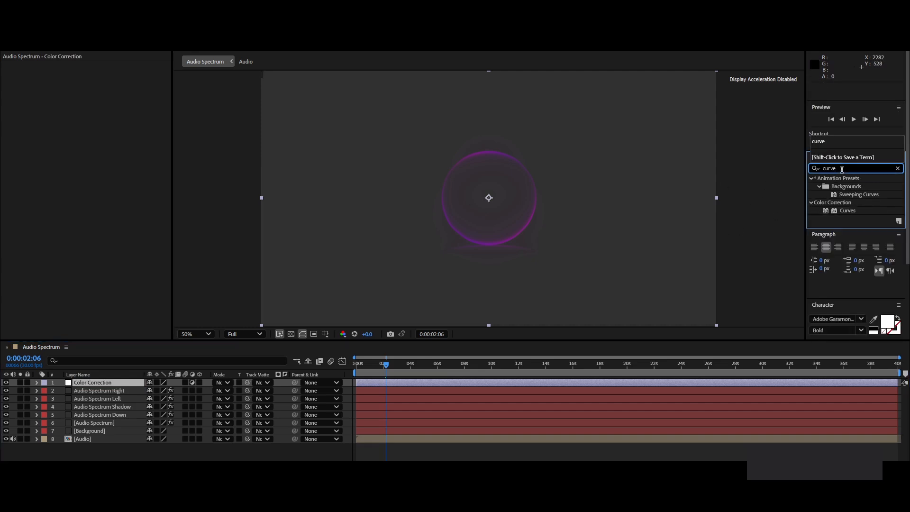
{"action": "double_click", "coordinate": [847, 210]}
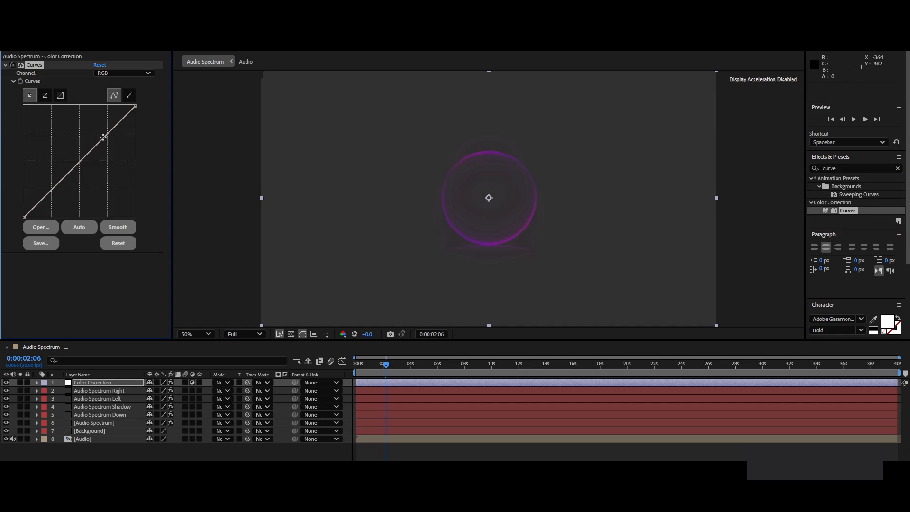
{"action": "left_click_drag", "start_coordinate": [78, 161], "coordinate": [69, 151]}
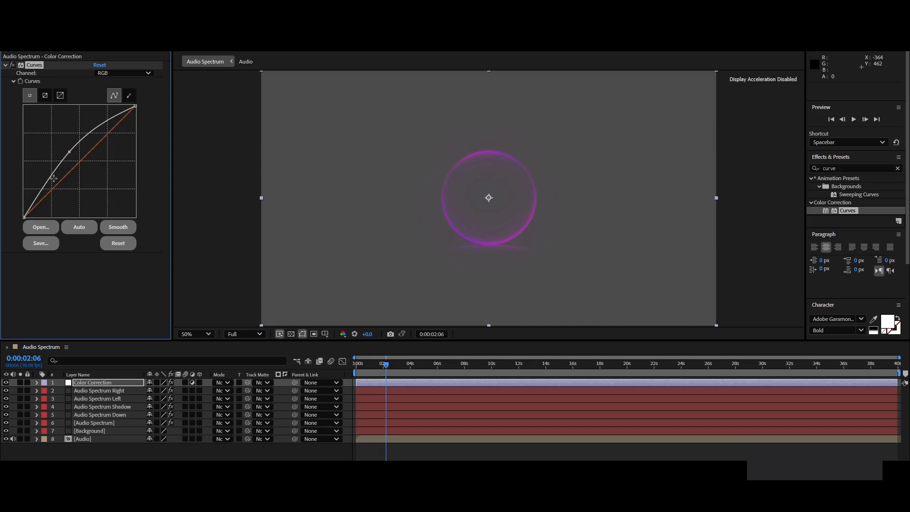
{"action": "left_click_drag", "start_coordinate": [48, 184], "coordinate": [52, 183]}
- Shape the Red channel of the Curves effect into a slight S-curve with raised highlights and lowered shadows
{"action": "left_click", "coordinate": [115, 74]}
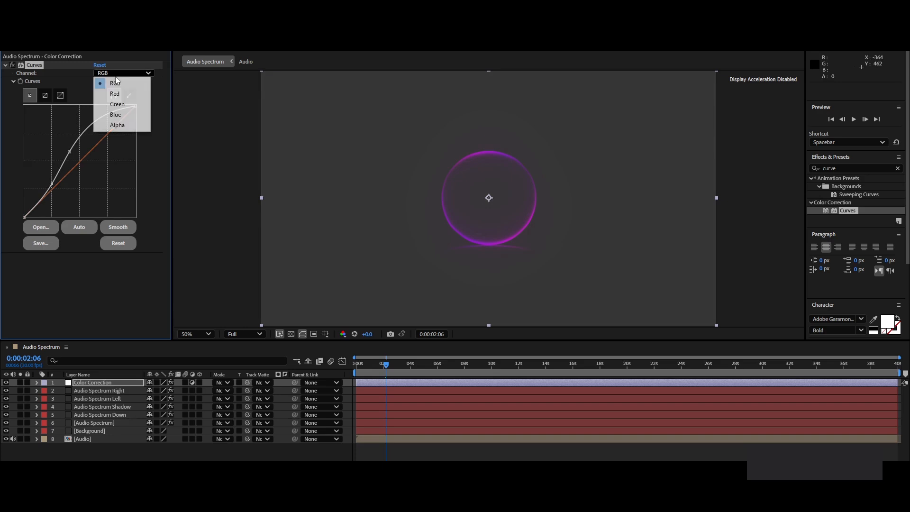
{"action": "left_click", "coordinate": [115, 94]}
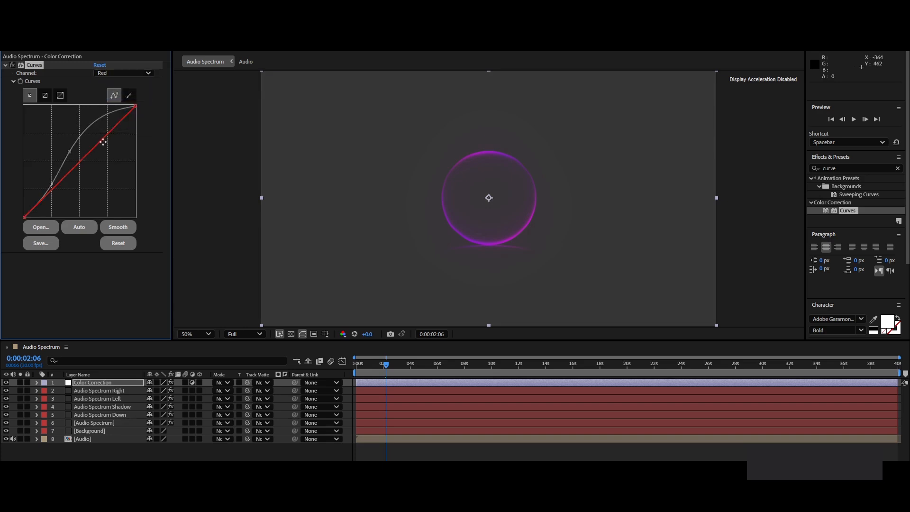
{"action": "left_click_drag", "start_coordinate": [103, 142], "coordinate": [101, 133]}
{"action": "left_click_drag", "start_coordinate": [61, 173], "coordinate": [67, 182]}
- Shape the Green channel of the Curves effect into a slight S-curve, lifting the highlights and lowering the darker tones
{"action": "left_click", "coordinate": [116, 75]}
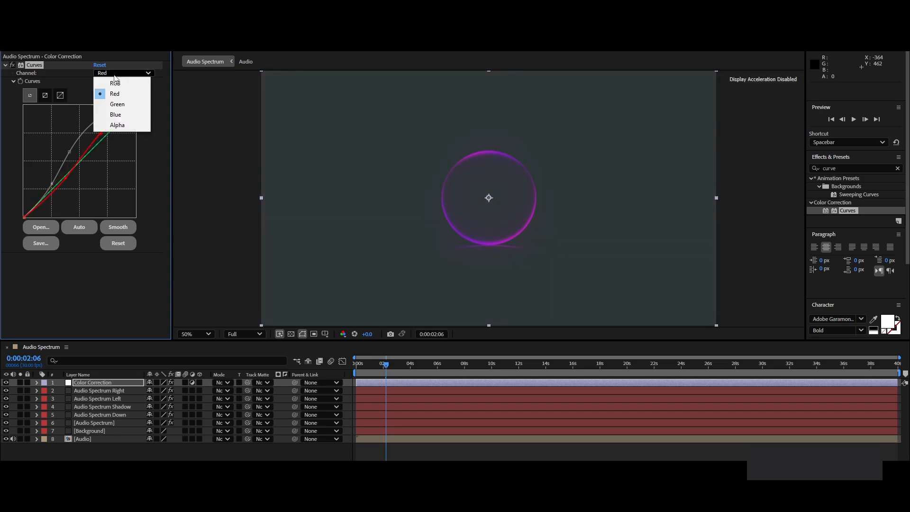
{"action": "left_click", "coordinate": [119, 104]}
{"action": "left_click_drag", "start_coordinate": [102, 141], "coordinate": [101, 133]}
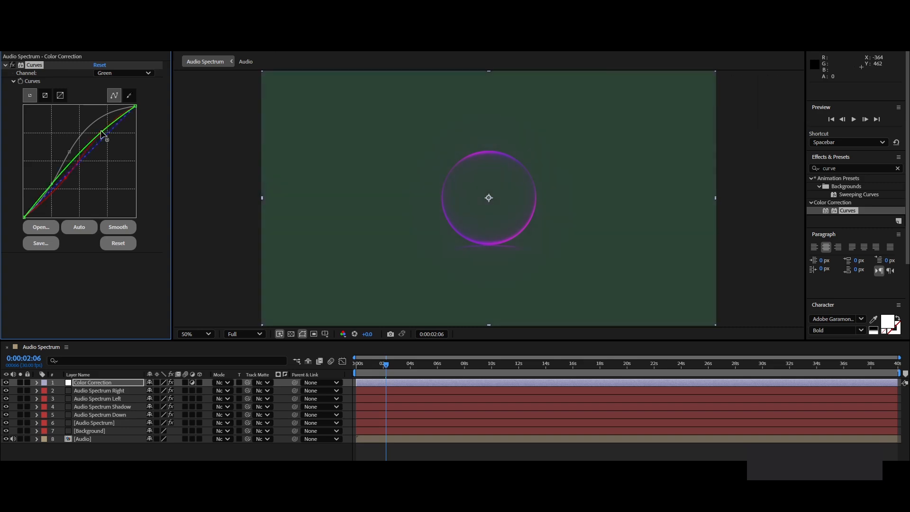
{"action": "left_click_drag", "start_coordinate": [66, 170], "coordinate": [70, 173]}
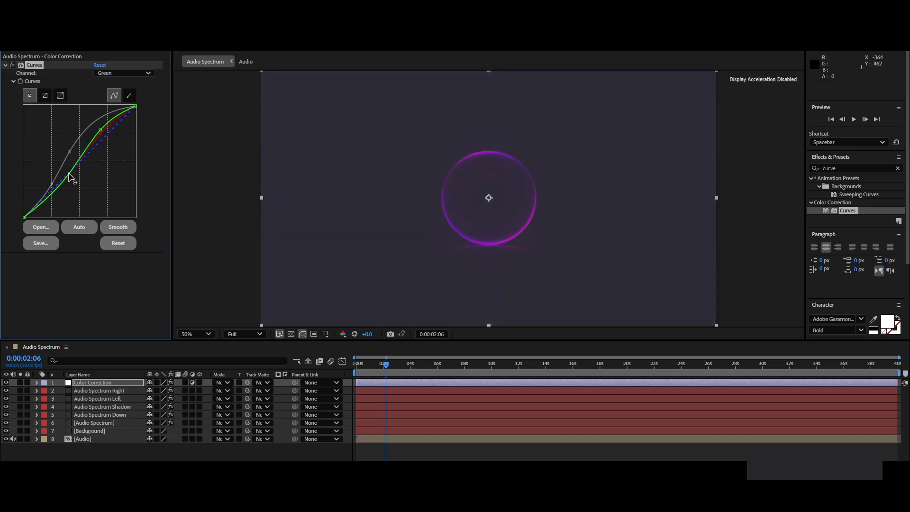
- Shape the Blue channel of the Curves effect into a slight S-curve with raised highlights and lowered shadows, and save the project
{"action": "left_click", "coordinate": [122, 75]}
{"action": "left_click", "coordinate": [115, 114]}
{"action": "left_click_drag", "start_coordinate": [108, 132], "coordinate": [104, 129]}
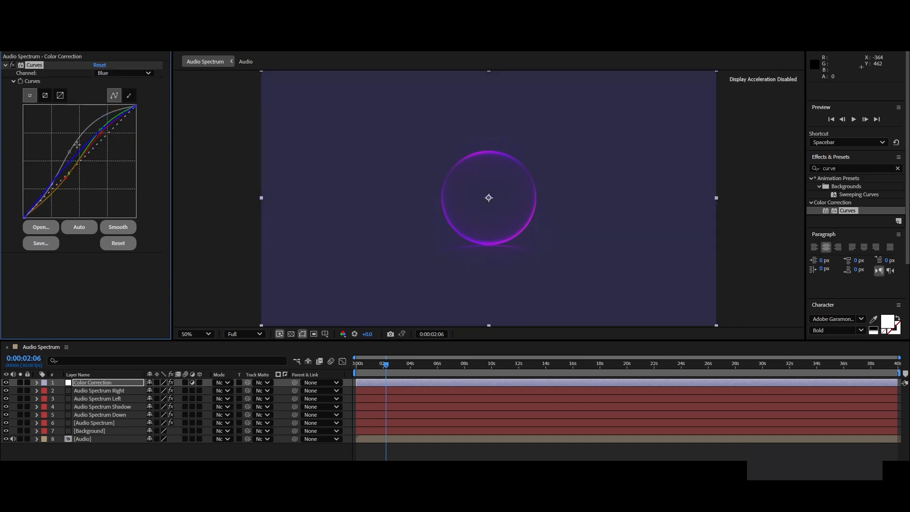
{"action": "left_click_drag", "start_coordinate": [55, 179], "coordinate": [60, 182]}
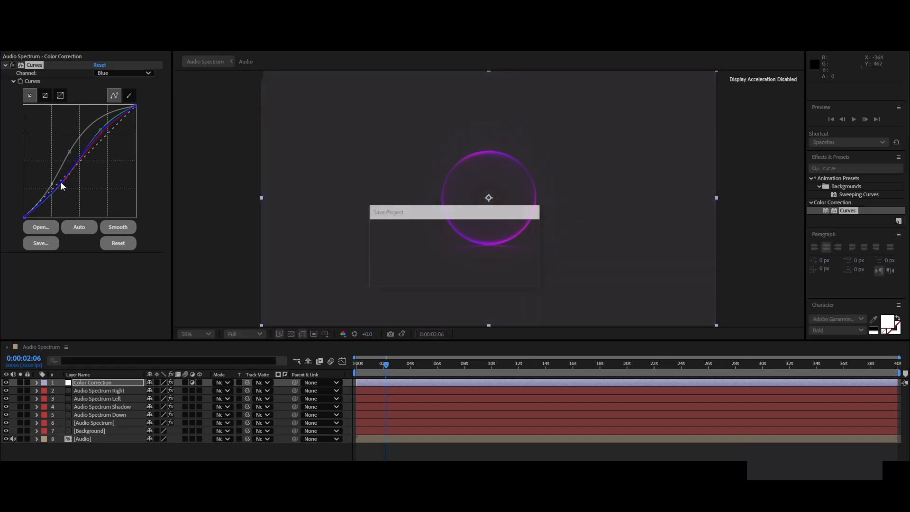
- Apply the Glow effect to the Color Correction layer and set its Glow Radius to 100
{"action": "left_click", "coordinate": [849, 168]}
{"action": "double_click", "coordinate": [849, 168]}
{"action": "type", "text": "glow"}
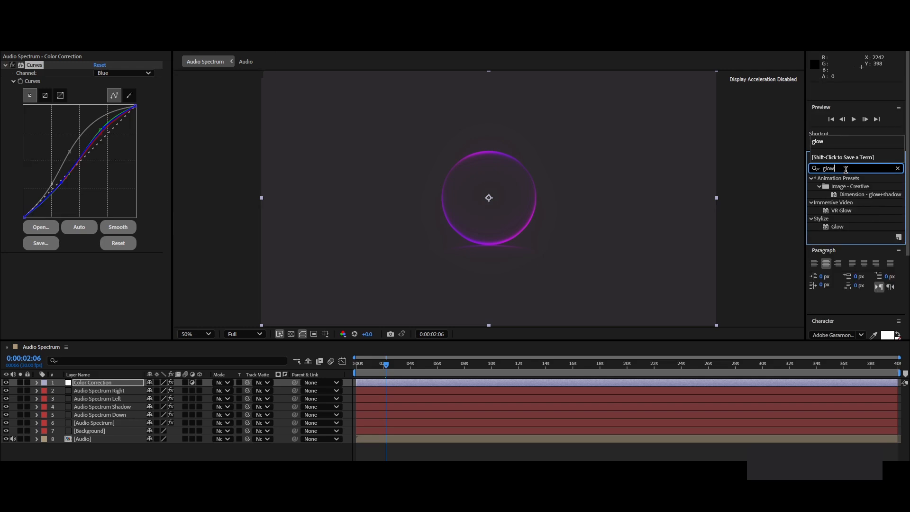
{"action": "double_click", "coordinate": [839, 227]}
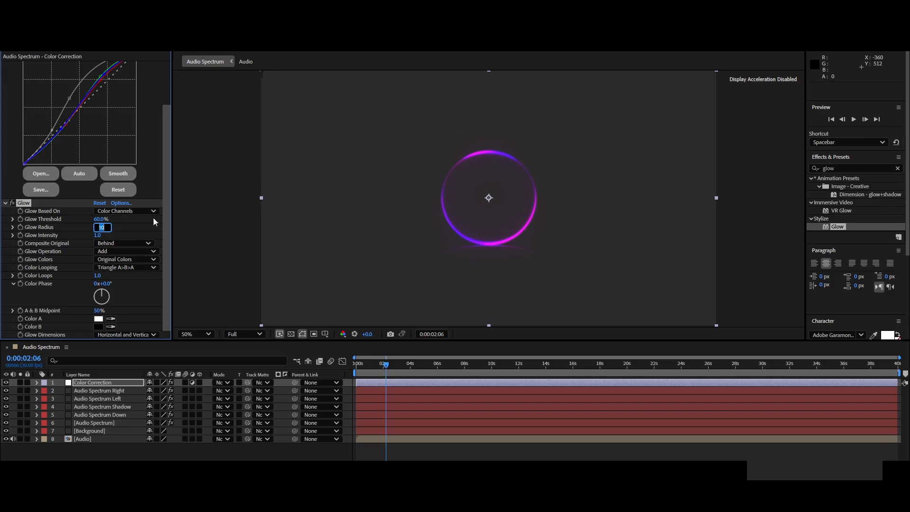
{"action": "type", "text": "100"}
{"action": "key", "text": "Return"}
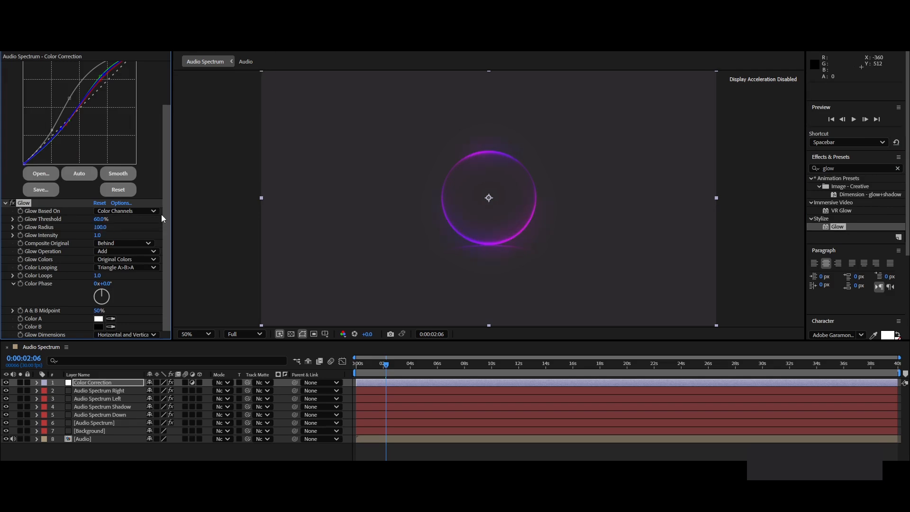
- Set the Glow effect's radius to 200 and threshold to 50%, and collapse the Curves and Glow settings
{"action": "left_click", "coordinate": [99, 219]}
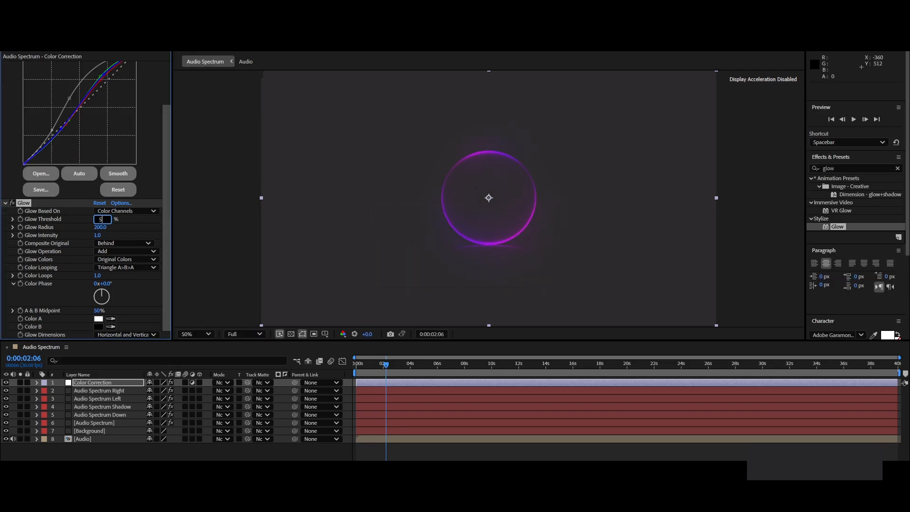
{"action": "type", "text": "50"}
{"action": "key", "text": "Return"}
{"action": "scroll", "coordinate": [29, 102], "scroll_direction": "up", "scroll_amount": 3}
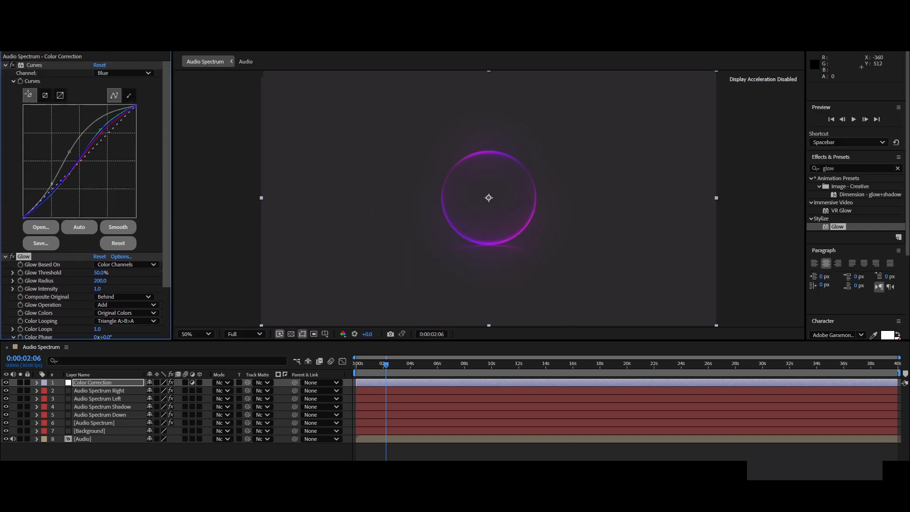
{"action": "left_click", "coordinate": [6, 66]}
{"action": "left_click", "coordinate": [5, 74]}
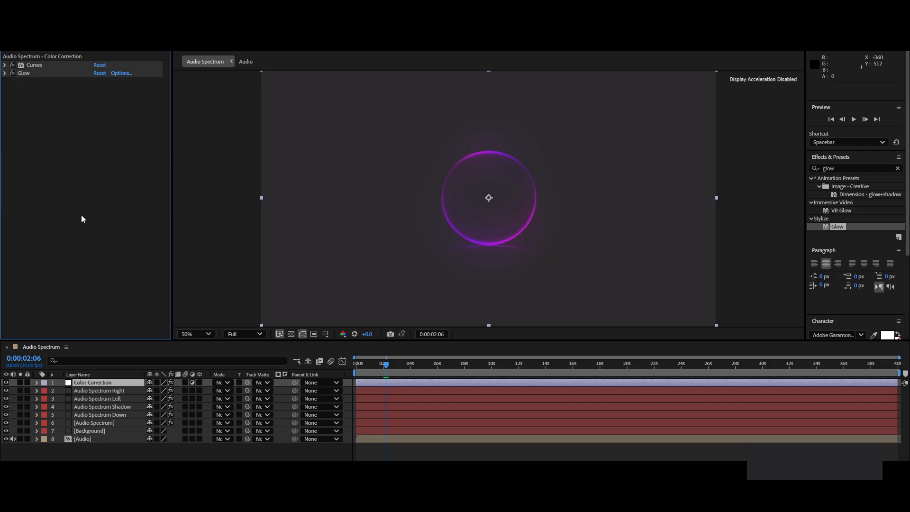
- Apply the Gradient Ramp effect to the Background layer and send that layer to the bottom of the layer stack
{"action": "left_click", "coordinate": [90, 431]}
{"action": "left_click", "coordinate": [849, 172]}
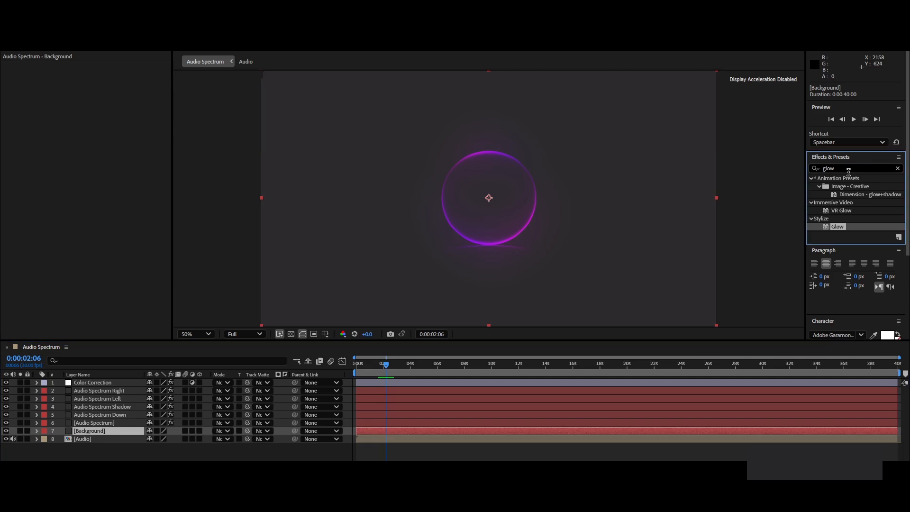
{"action": "left_click", "coordinate": [849, 170]}
{"action": "key", "text": "ctrl+a"}
{"action": "type", "text": "r"}
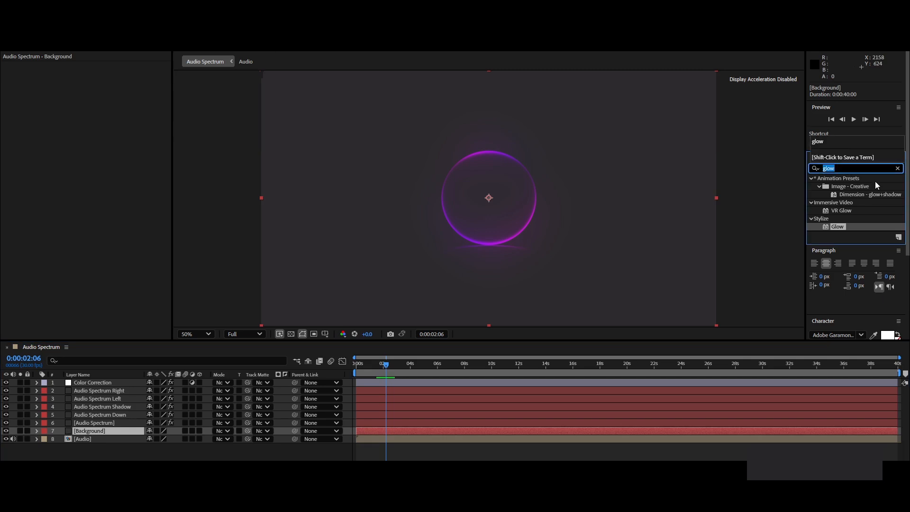
{"action": "type", "text": "amp"}
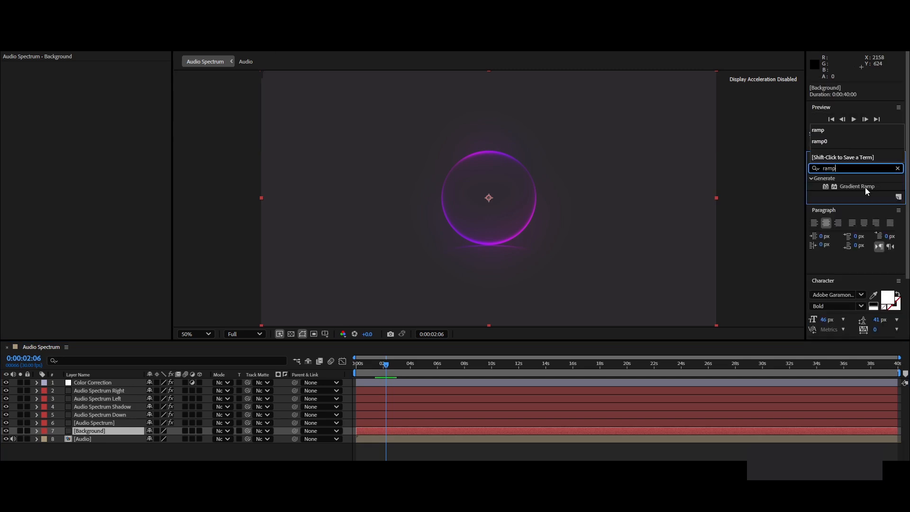
{"action": "double_click", "coordinate": [866, 187]}
{"action": "key", "text": "ctrl+shift+bracketleft"}
- Set the Gradient Ramp's start color to a dark purple, 140035
{"action": "left_click", "coordinate": [98, 82]}
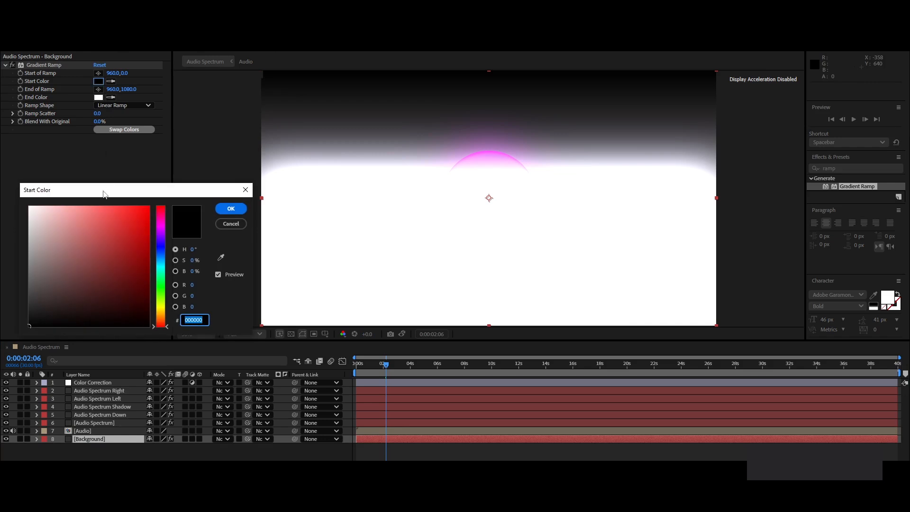
{"action": "left_click_drag", "start_coordinate": [48, 219], "coordinate": [46, 210]}
{"action": "left_click_drag", "start_coordinate": [52, 215], "coordinate": [54, 217]}
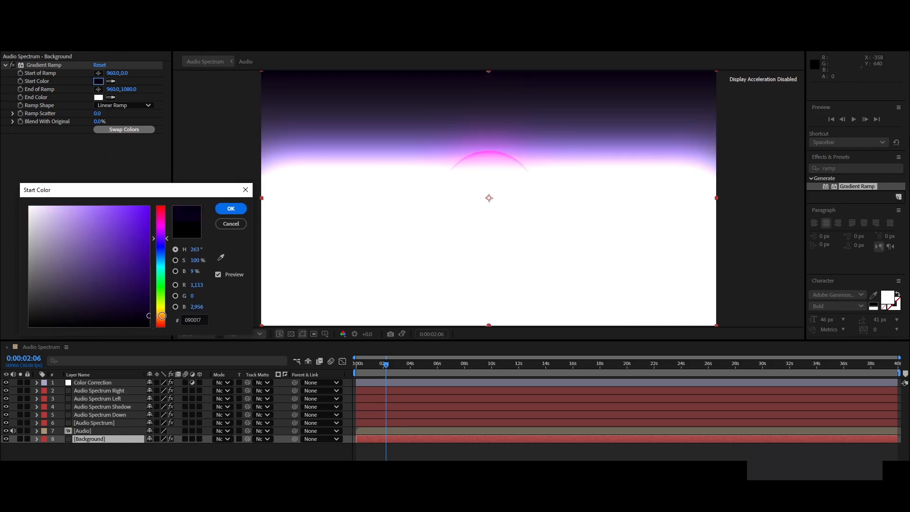
{"action": "left_click_drag", "start_coordinate": [163, 316], "coordinate": [163, 302]}
{"action": "left_click", "coordinate": [232, 210]}
- Set the Gradient Ramp's end color to a near-black navy, 020414
{"action": "left_click", "coordinate": [99, 97]}
{"action": "mouse_move", "coordinate": [162, 262]}
{"action": "left_mouse_down"}
{"action": "mouse_move", "coordinate": [162, 240]}
{"action": "mouse_move", "coordinate": [162, 248]}
{"action": "left_mouse_up"}
{"action": "left_click_drag", "start_coordinate": [139, 278], "coordinate": [136, 318]}
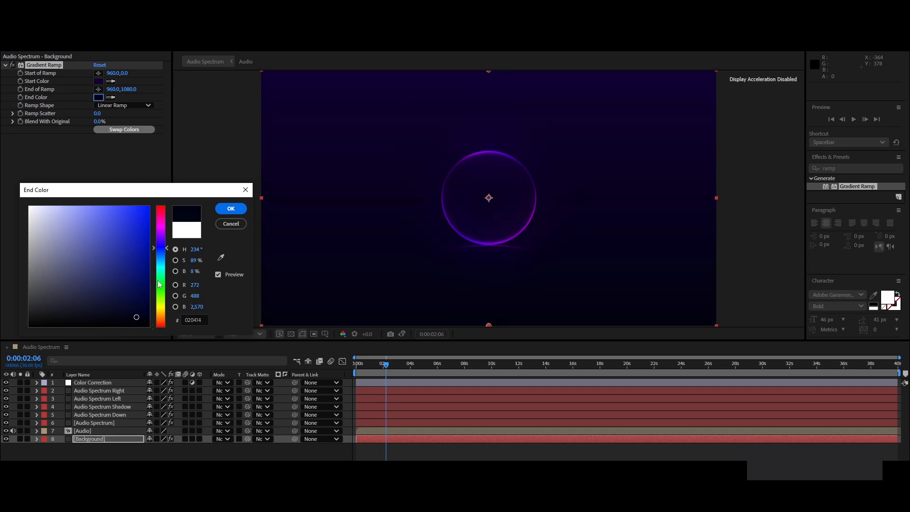
{"action": "left_click", "coordinate": [231, 209]}
- Change the Gradient Ramp's start color to a dark blue, 002034
{"action": "left_click", "coordinate": [99, 82]}
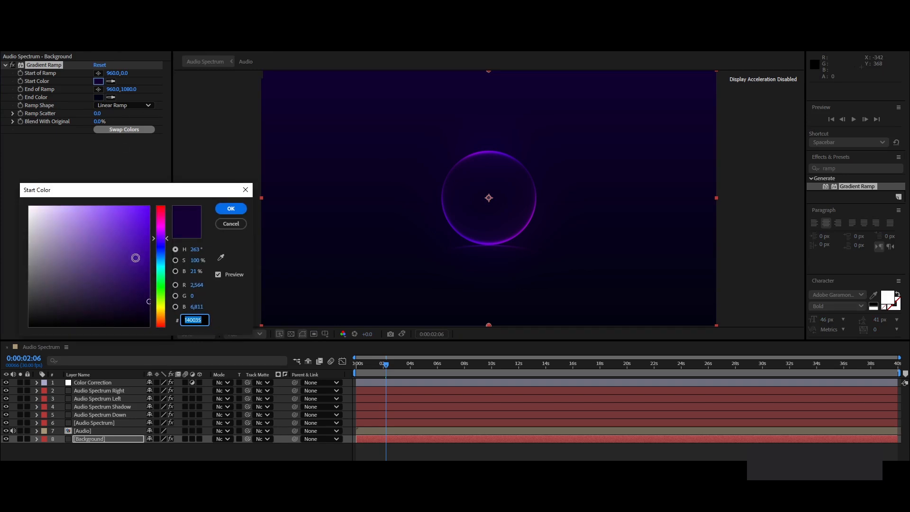
{"action": "left_click_drag", "start_coordinate": [159, 247], "coordinate": [150, 302]}
{"action": "left_click", "coordinate": [146, 247]}
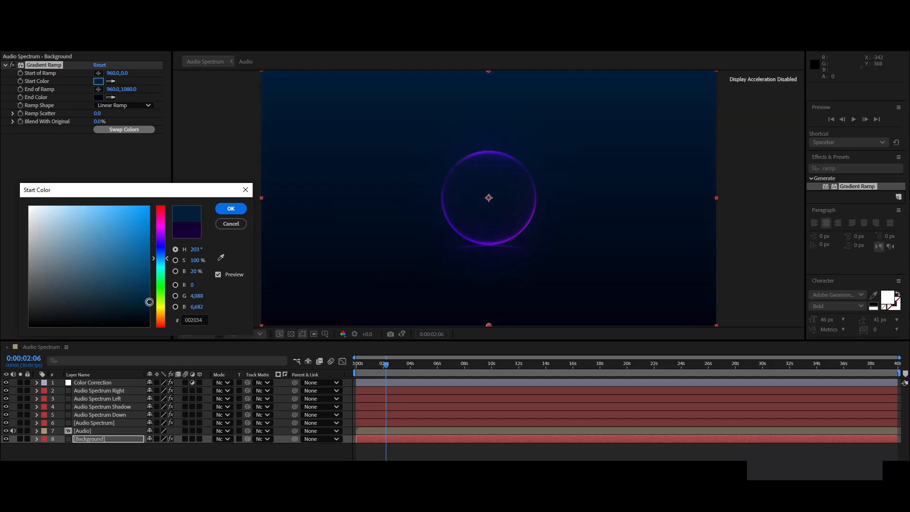
{"action": "left_click", "coordinate": [231, 209]}
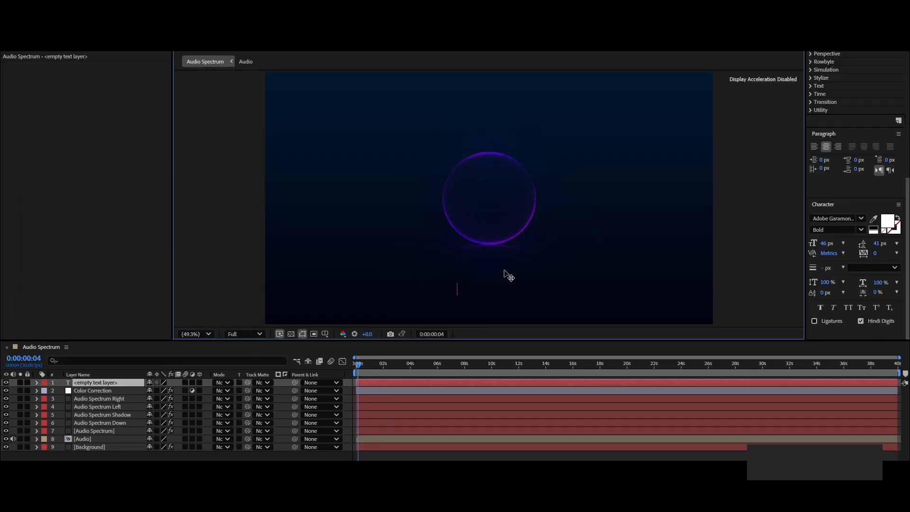
- Enter the placeholder text "GL" in the empty text layer below the circle and set its font to Fira Sans Light
{"action": "type", "text": "GL"}
{"action": "key", "text": "ctrl+a"}
{"action": "left_click", "coordinate": [838, 219]}
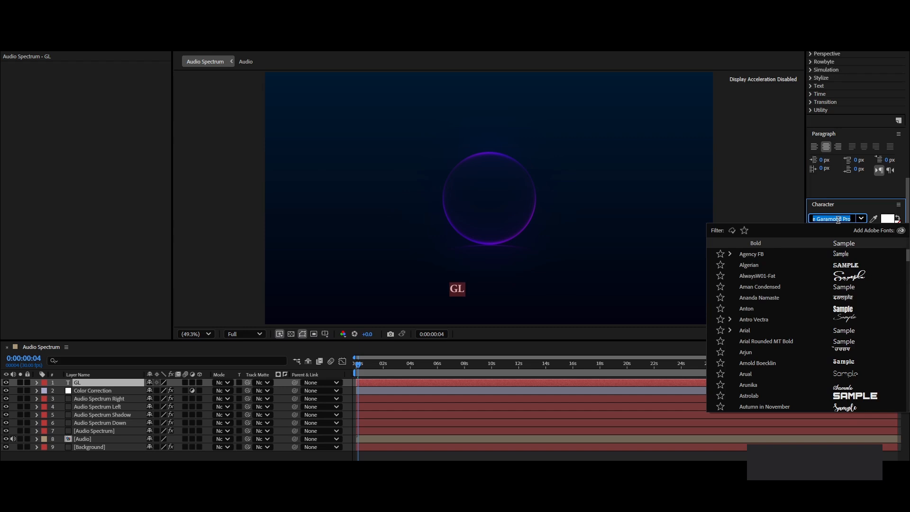
{"action": "type", "text": "Fi"}
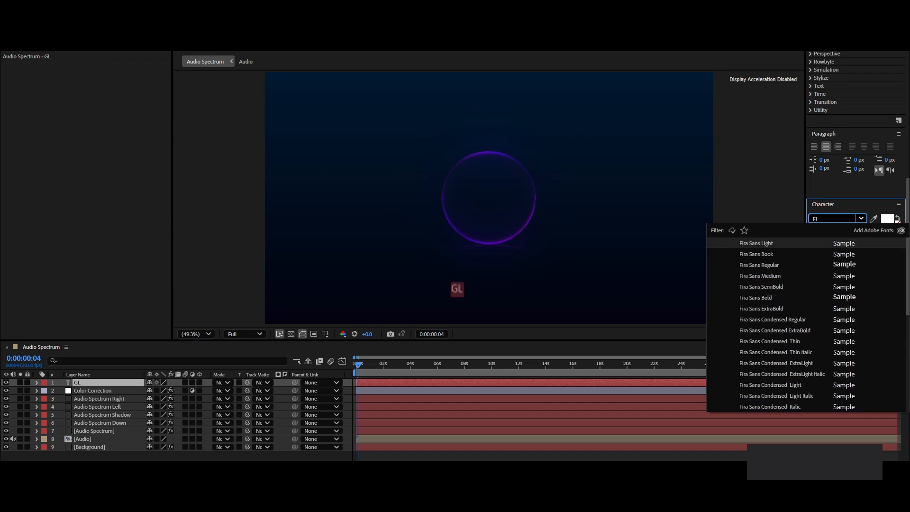
{"action": "key", "text": "Down"}
{"action": "key", "text": "Down"}
{"action": "key", "text": "Down"}
{"action": "key", "text": "Down"}
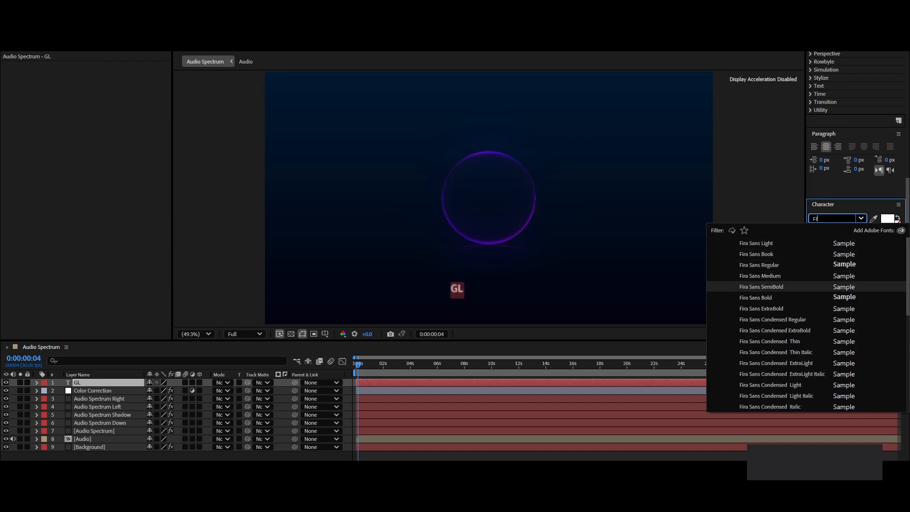
{"action": "left_click", "coordinate": [759, 245]}
- Replace the placeholder text below the circle with the title "Glowing Audio Spectrum"
{"action": "left_click", "coordinate": [461, 290]}
{"action": "double_click", "coordinate": [479, 287]}
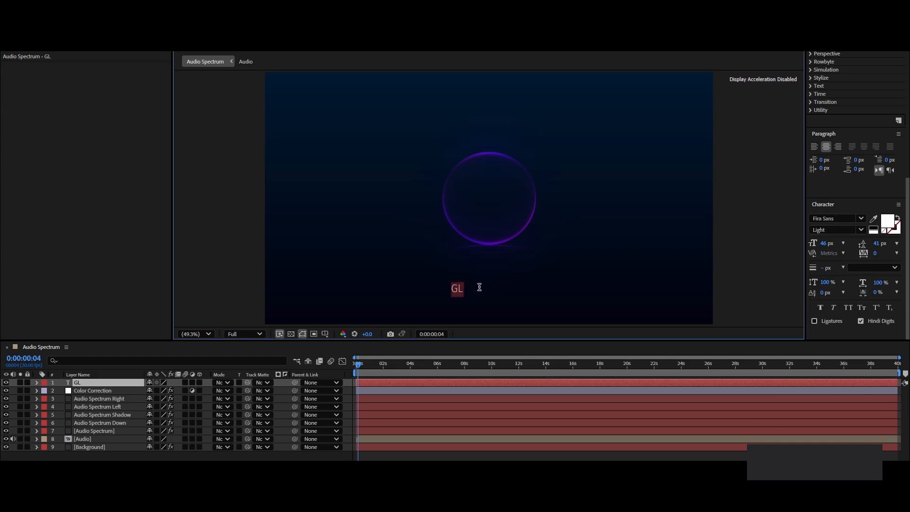
{"action": "type", "text": "Glowing Audio"}
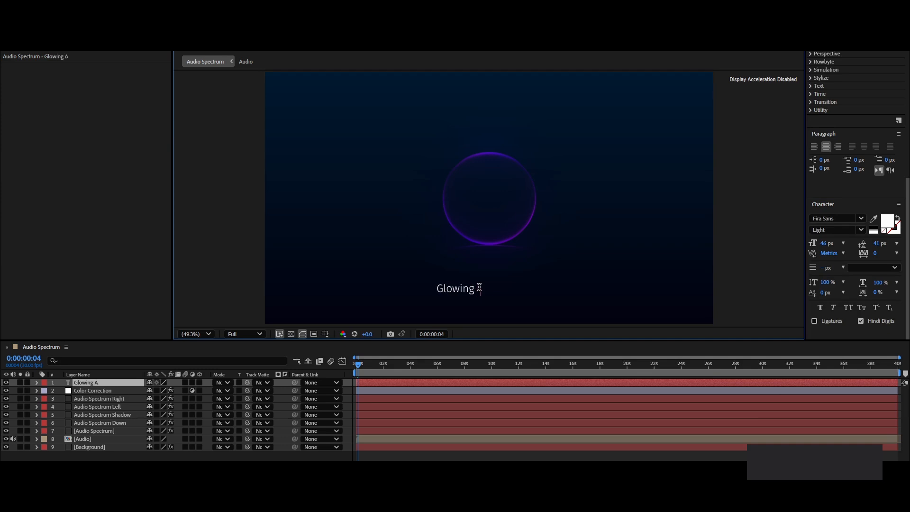
{"action": "type", "text": " Spect"}
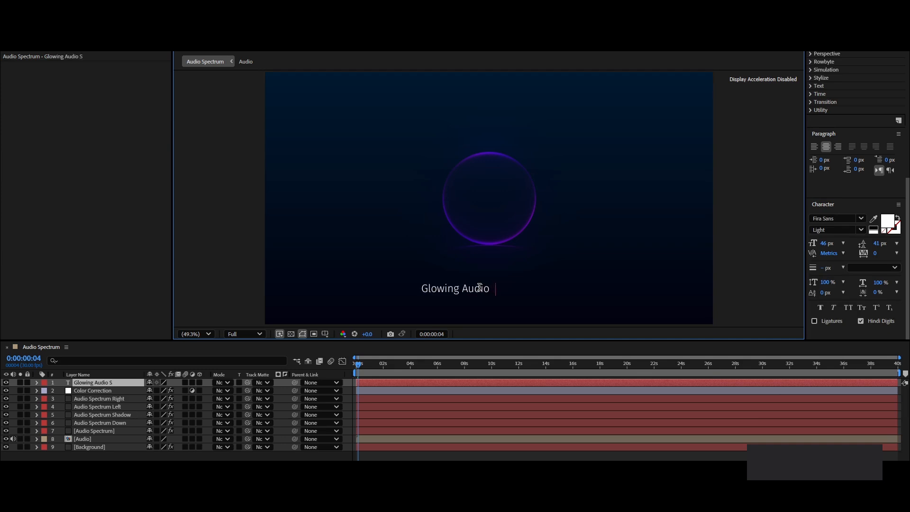
{"action": "type", "text": "rum"}
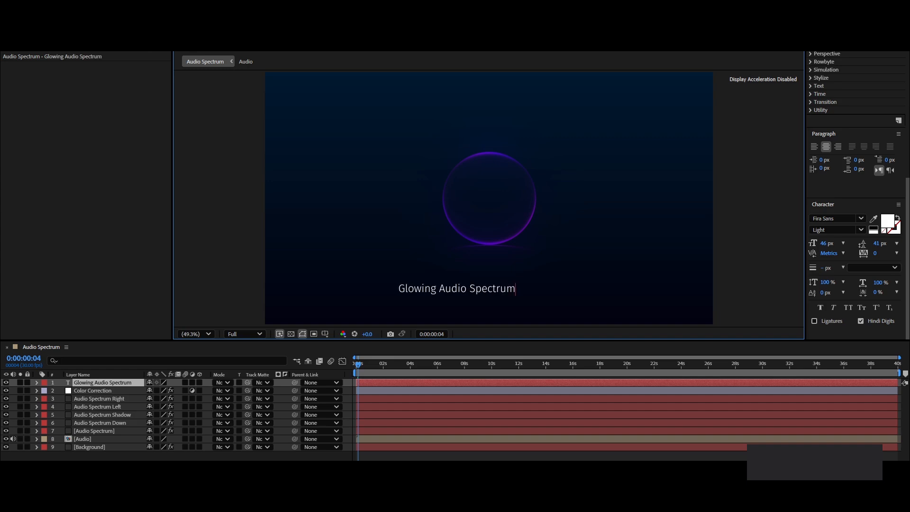
{"action": "key", "text": "Escape"}
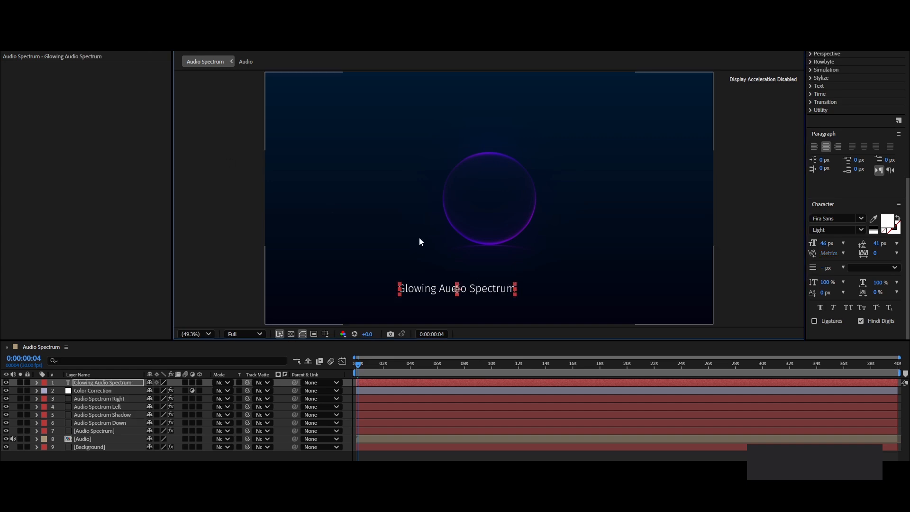
- Show the alignment options and center the Glowing Audio Spectrum title horizontally in the composition
{"action": "key", "text": "alt+w"}
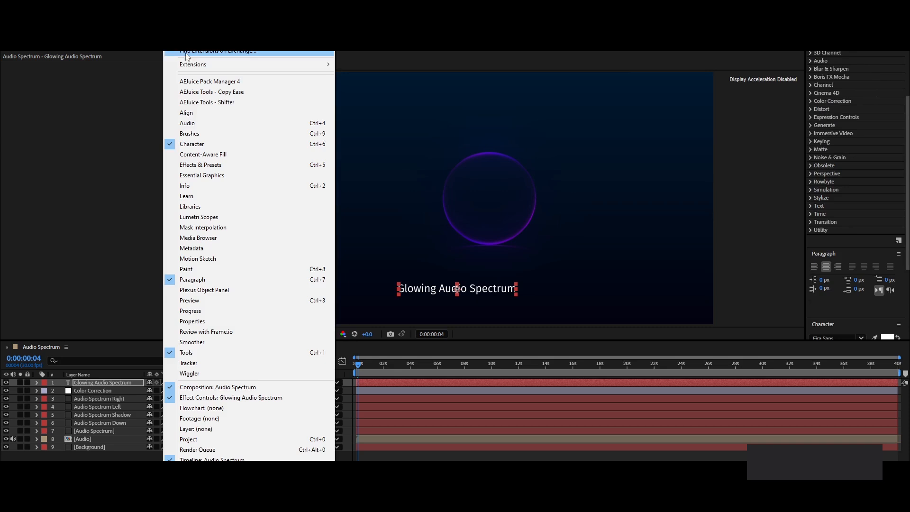
{"action": "left_click", "coordinate": [194, 116]}
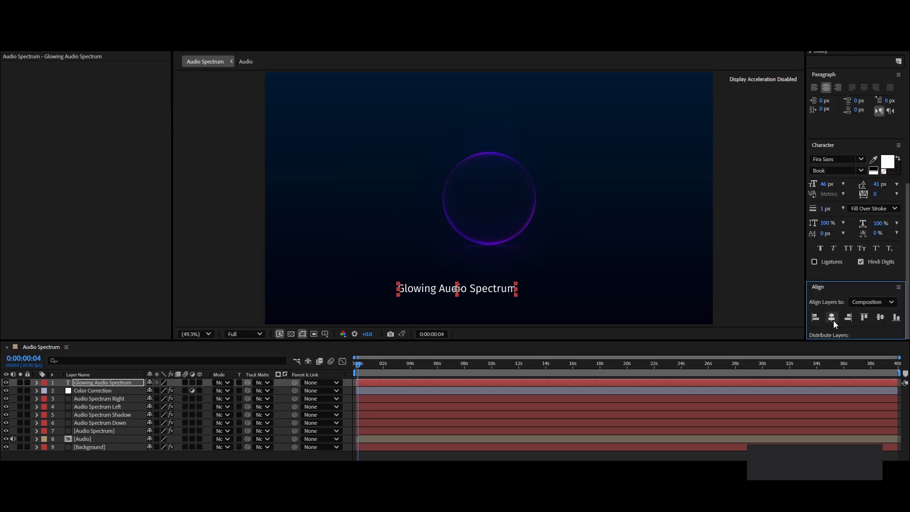
{"action": "left_click", "coordinate": [833, 320]}
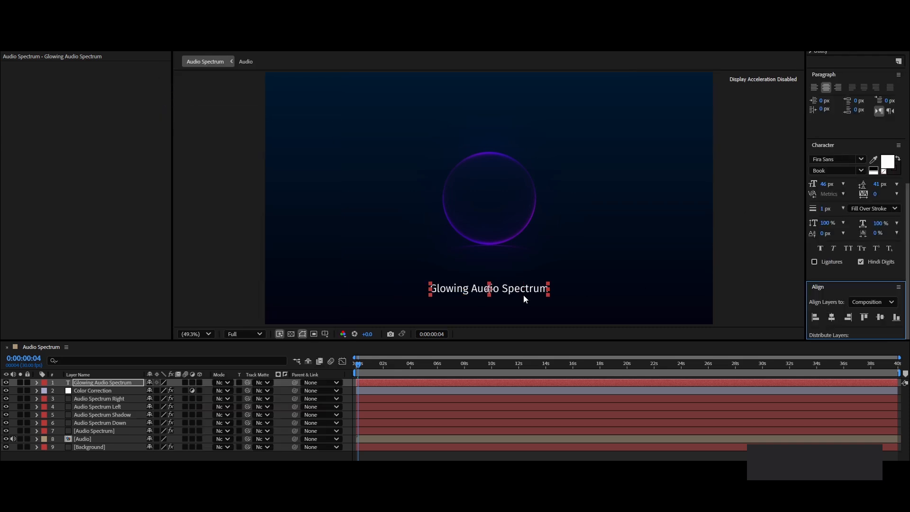